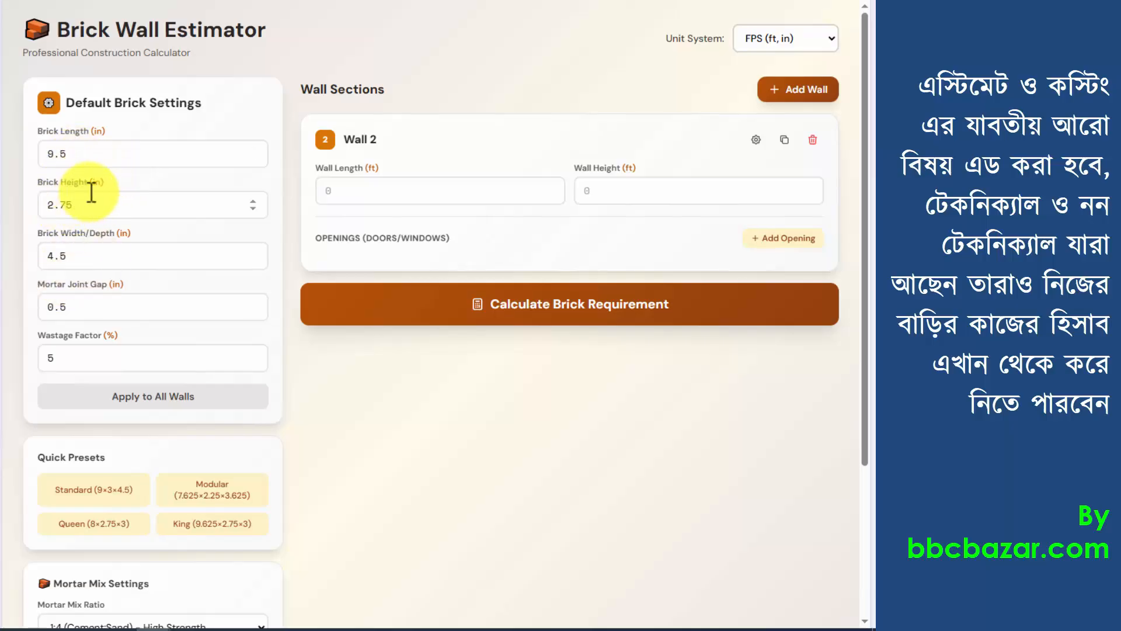
# Review the mortar joint gap and wastage factor, and apply the default brick settings to all walls
pyautogui.moveTo(99, 306); pyautogui.dragTo(45, 309)
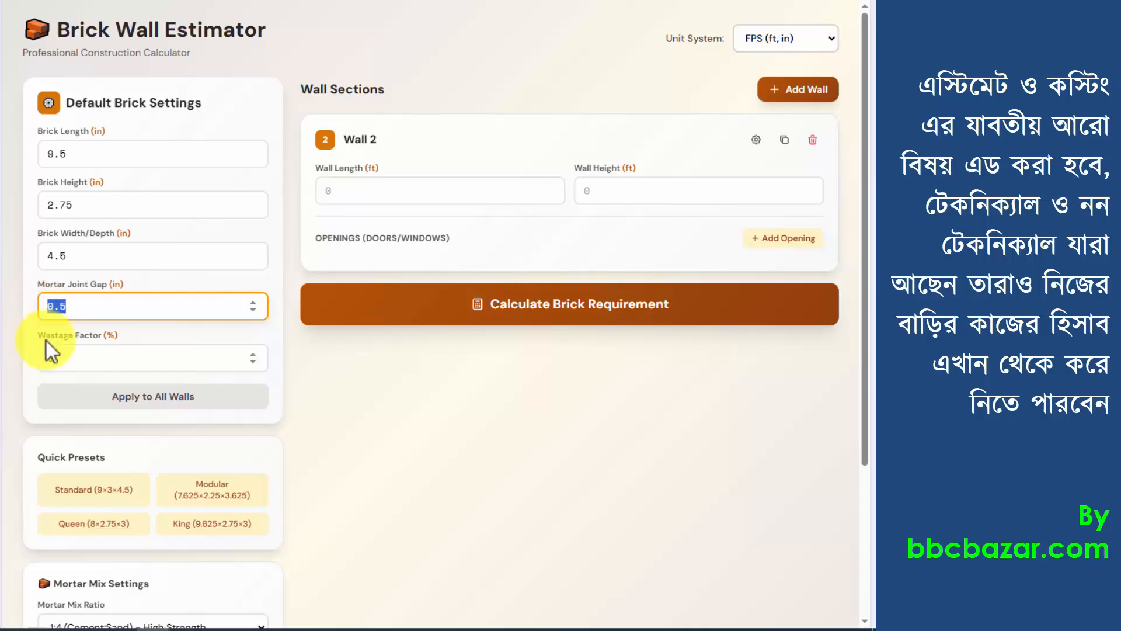
pyautogui.moveTo(82, 358); pyautogui.dragTo(37, 356)
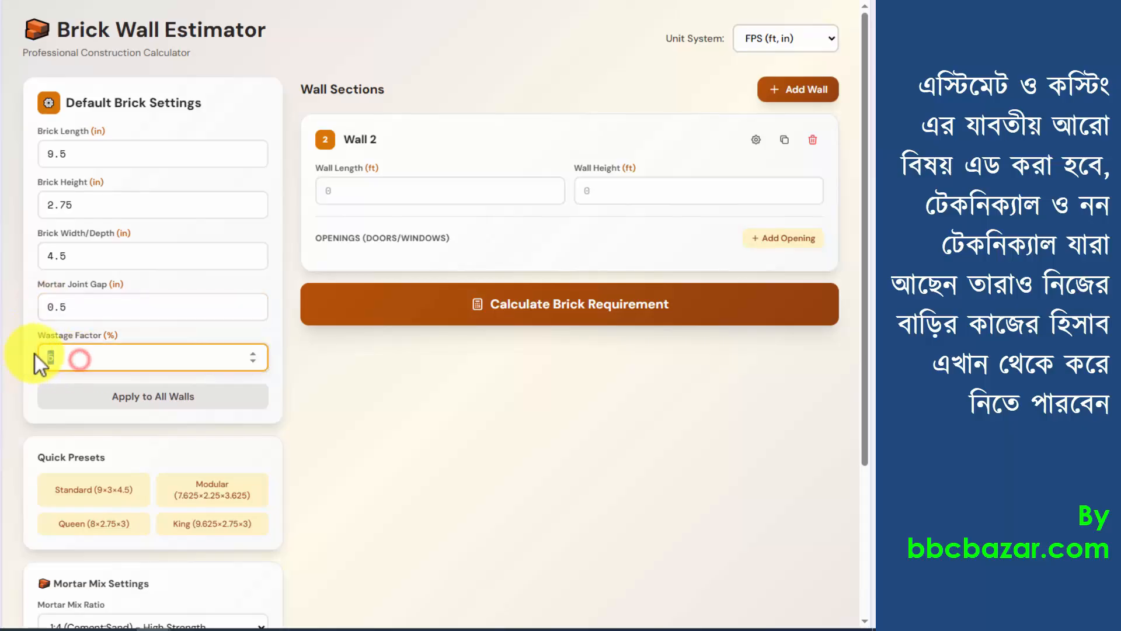
pyautogui.click(83, 355)
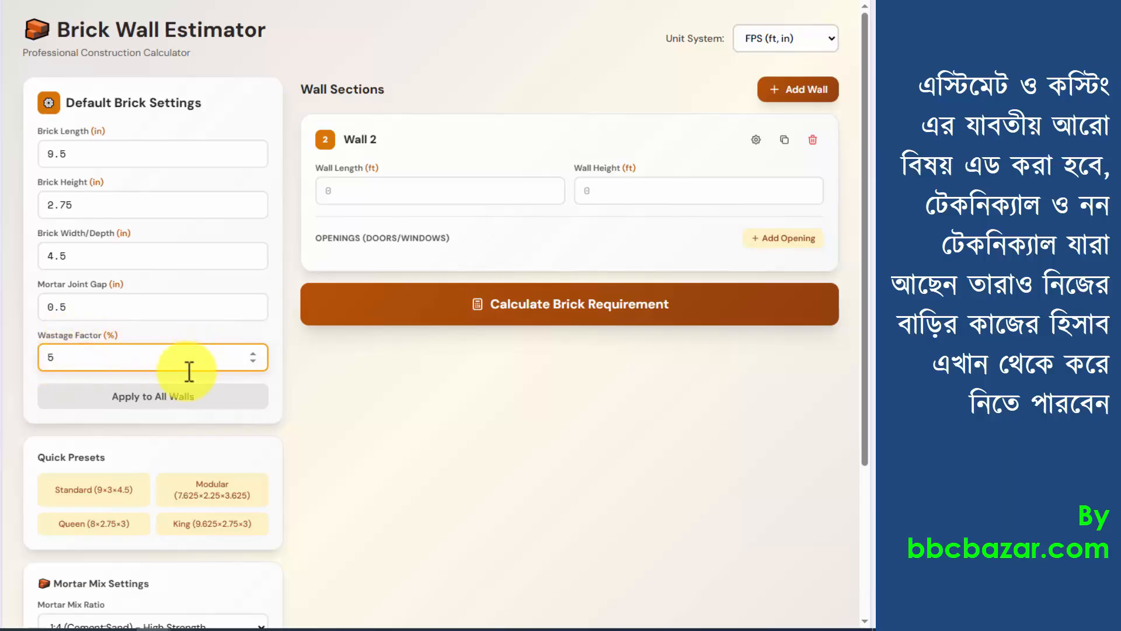
pyautogui.click(172, 396)
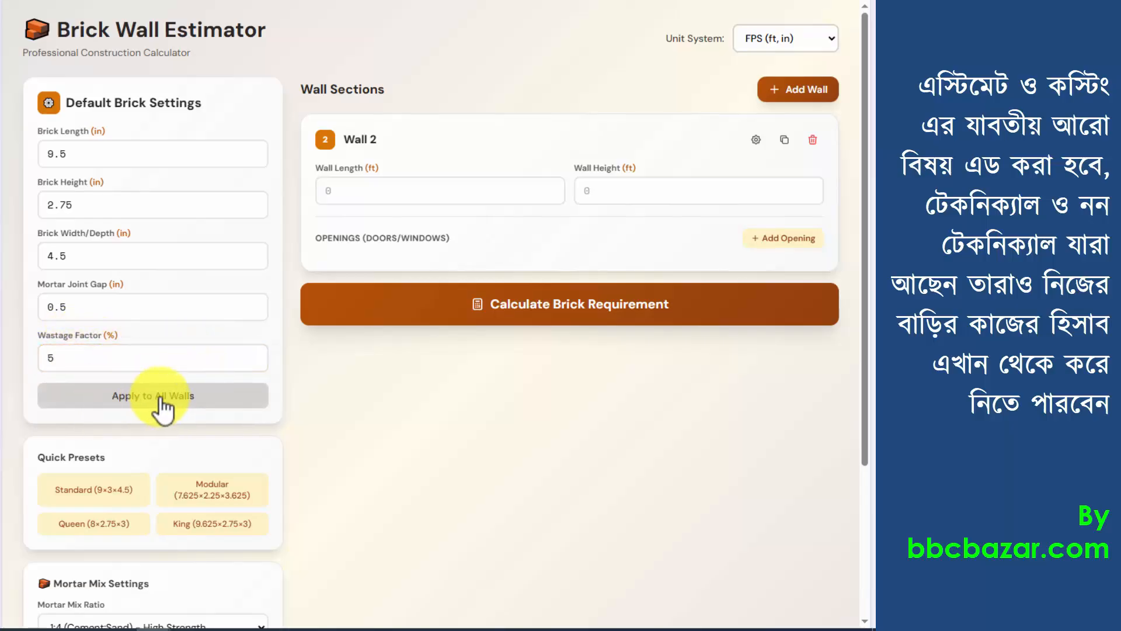
# Switch the mortar mix ratio to Custom Ratio, with 1 part cement and 4 parts sand
pyautogui.scroll(-1, 111, 403)
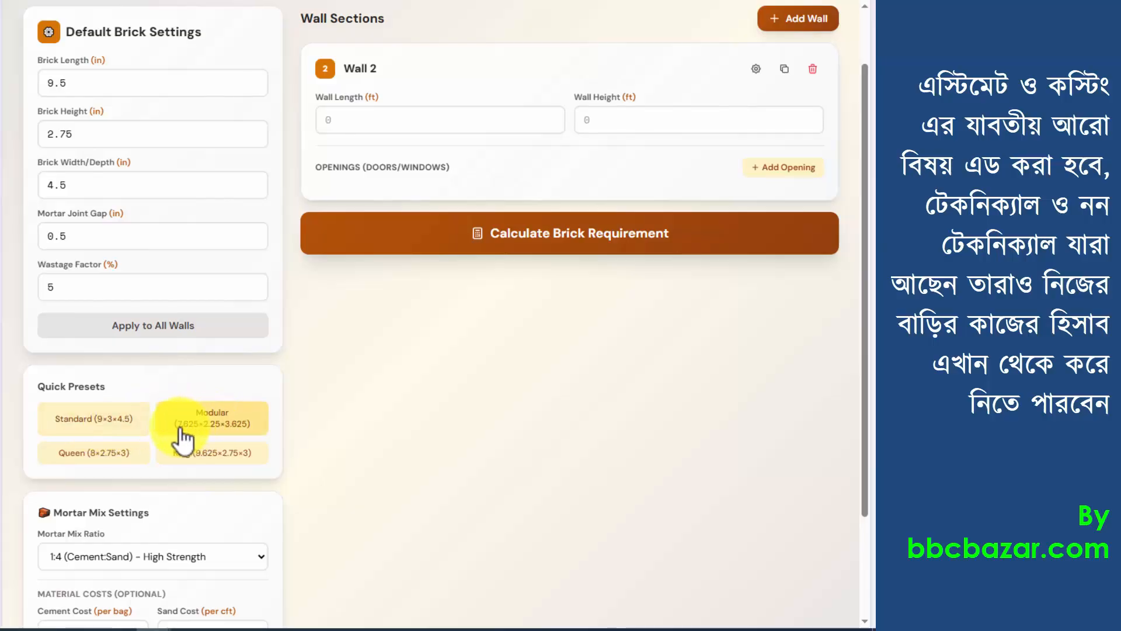
pyautogui.scroll(-2, 95, 470)
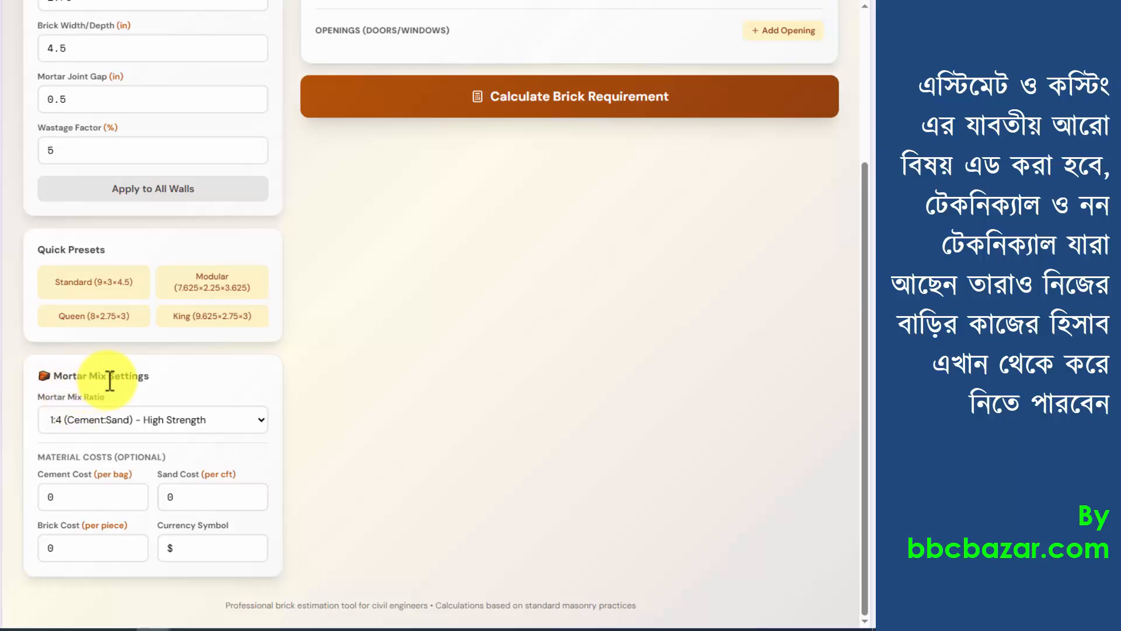
pyautogui.click(122, 429)
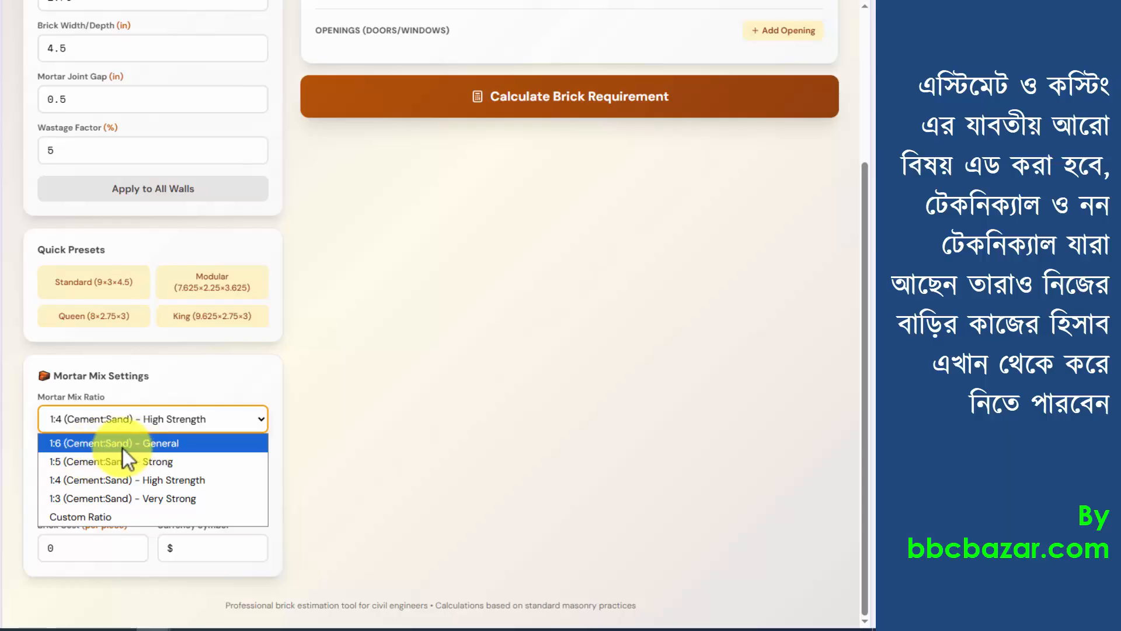
pyautogui.click(93, 510)
pyautogui.click(77, 468)
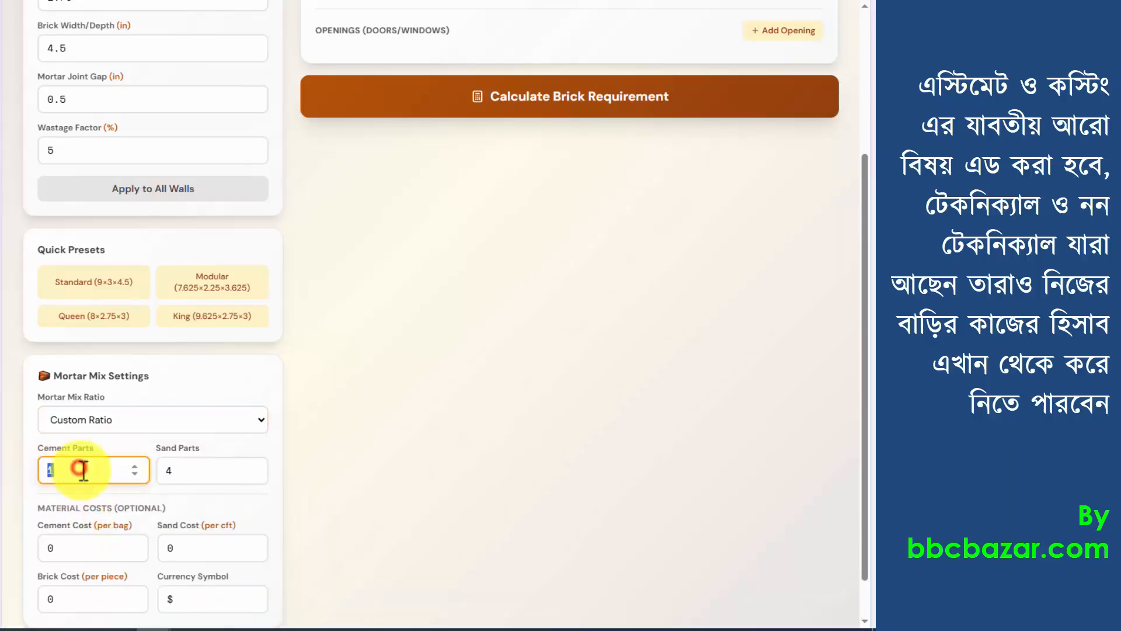
pyautogui.doubleClick(167, 470)
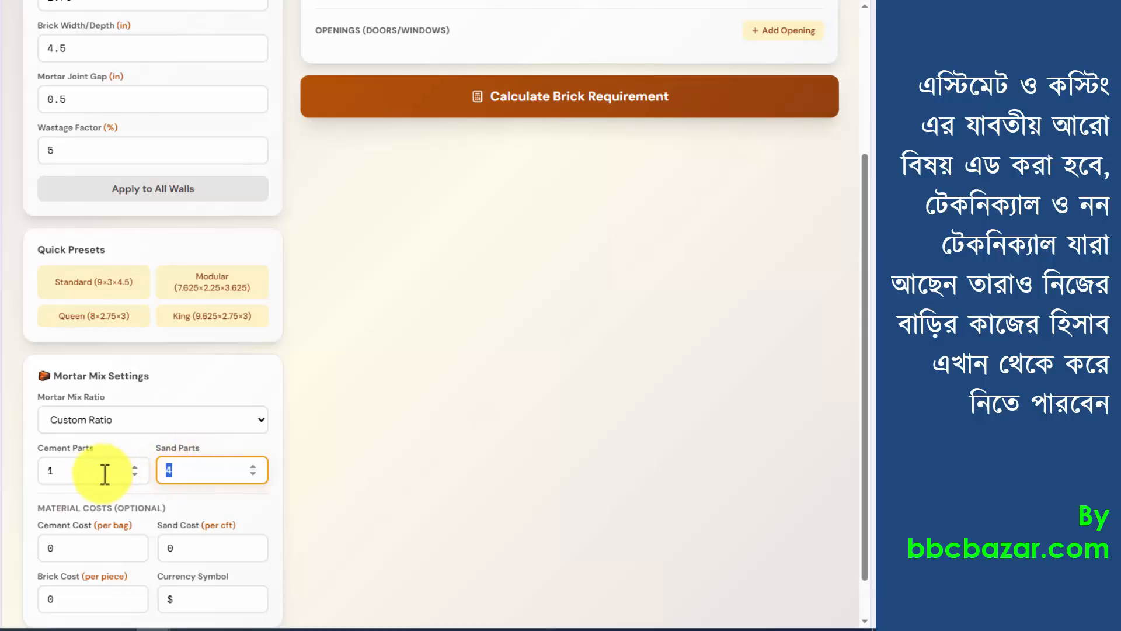
# Set the material costs to 500 per cement bag, 10 per brick and 30 per cft of sand
pyautogui.scroll(-1, 82, 493)
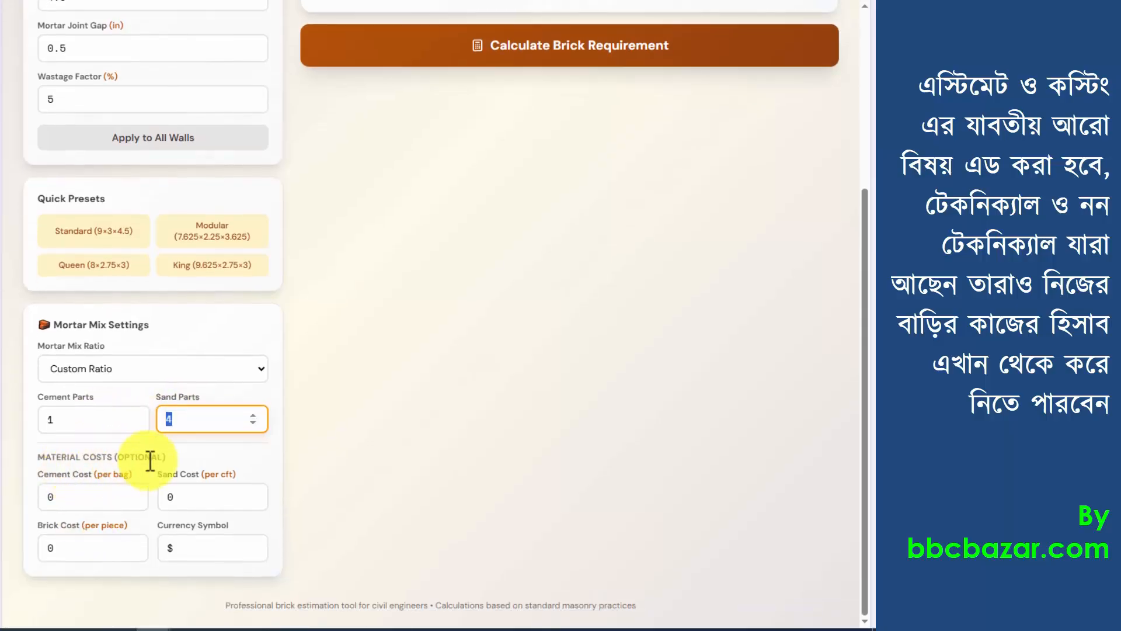
pyautogui.doubleClick(77, 498)
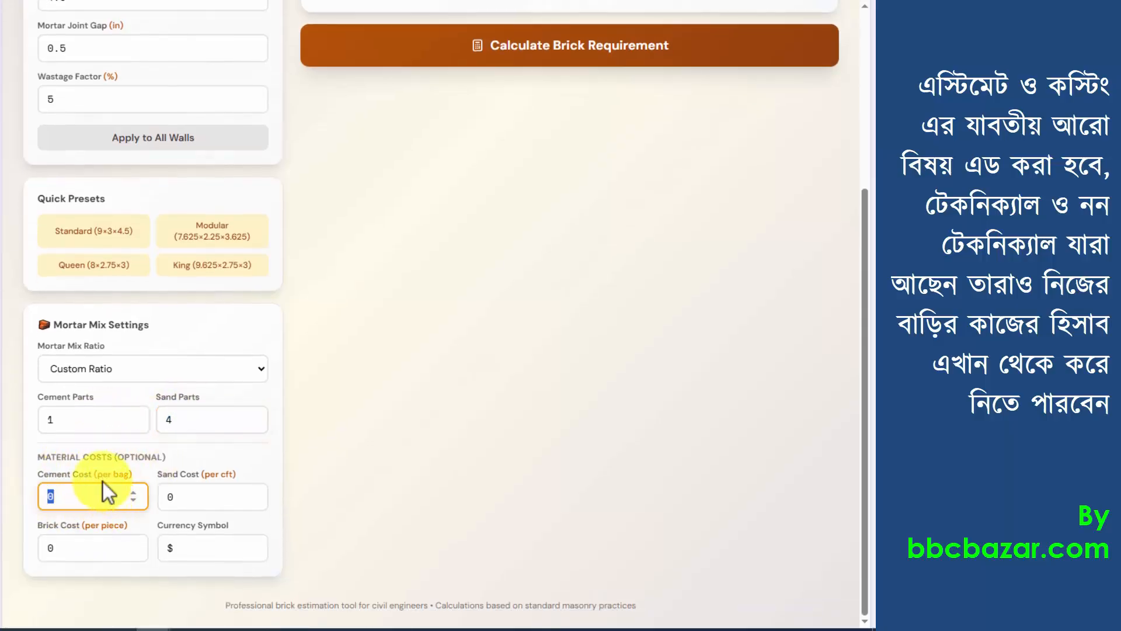
pyautogui.write('500')
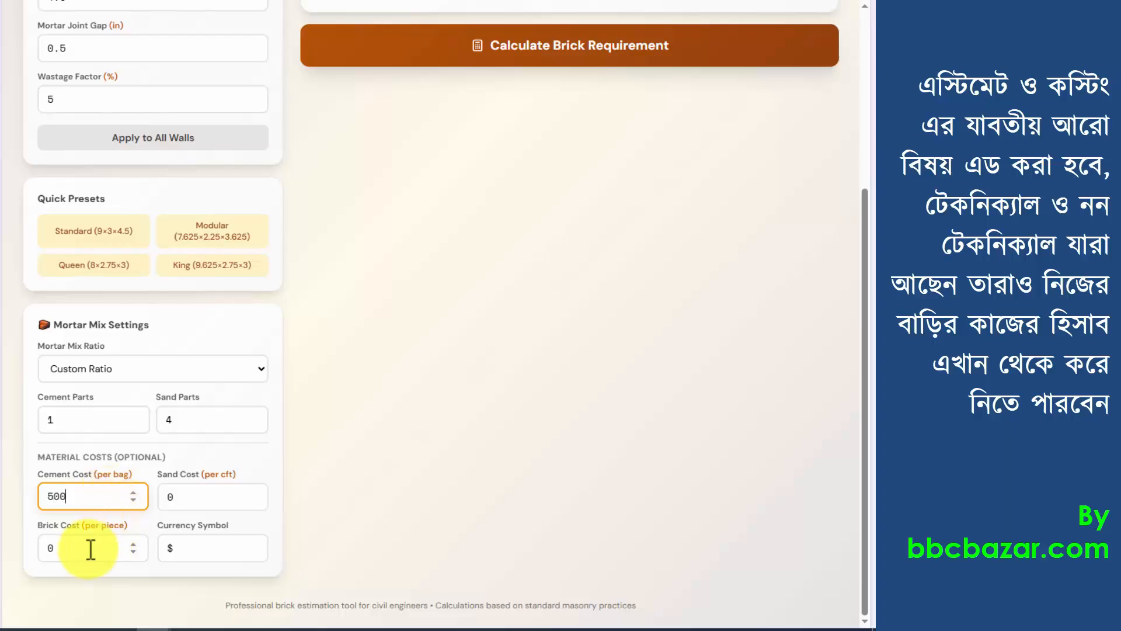
pyautogui.doubleClick(88, 546)
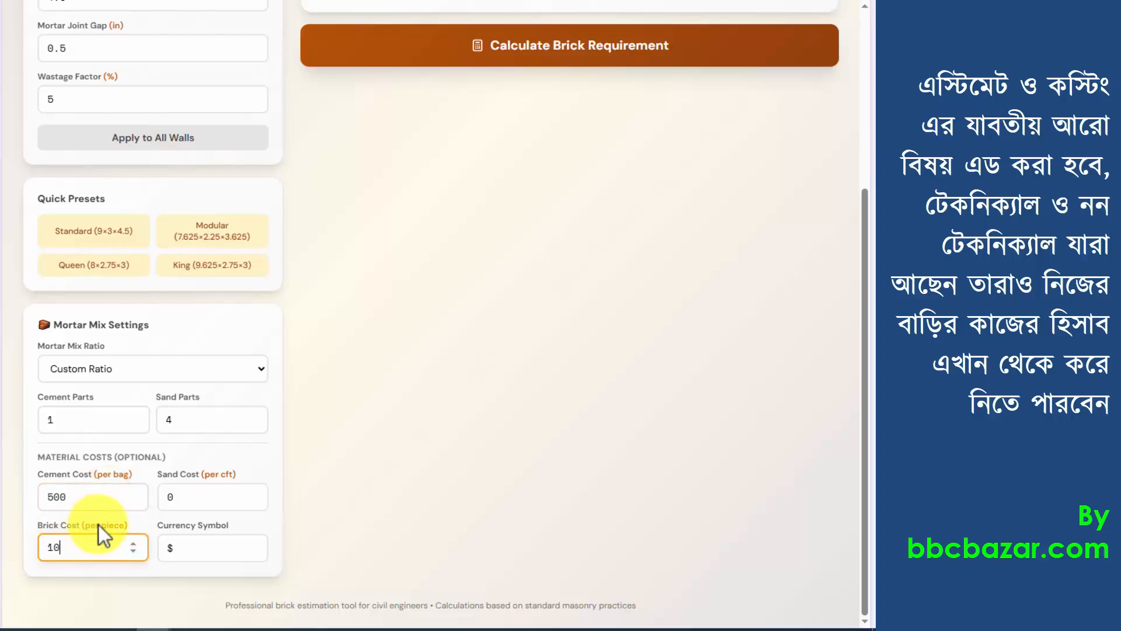
pyautogui.doubleClick(187, 496)
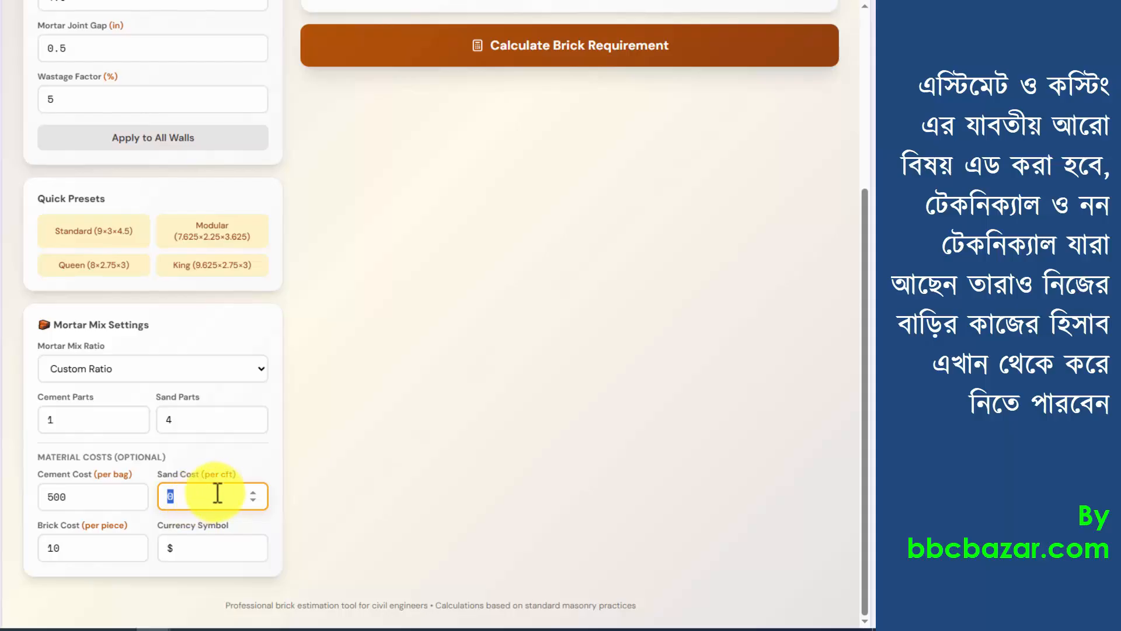
pyautogui.doubleClick(175, 548)
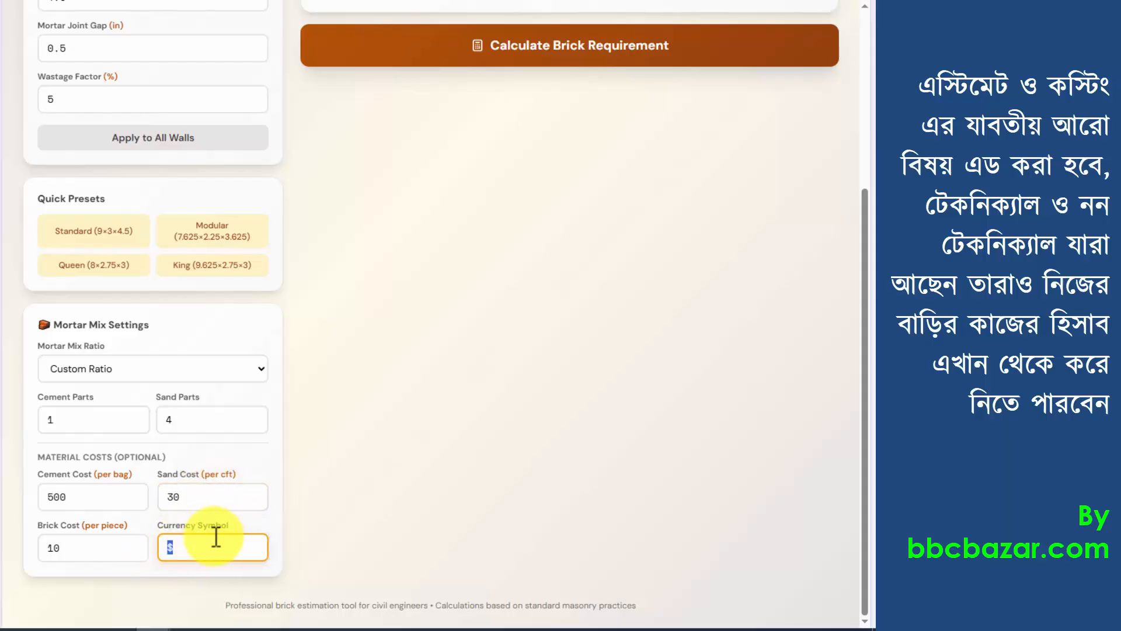
# Set Wall 2's length to 10 ft and its height to 10 ft
pyautogui.scroll(3, 200, 530)
pyautogui.scroll(1, 200, 528)
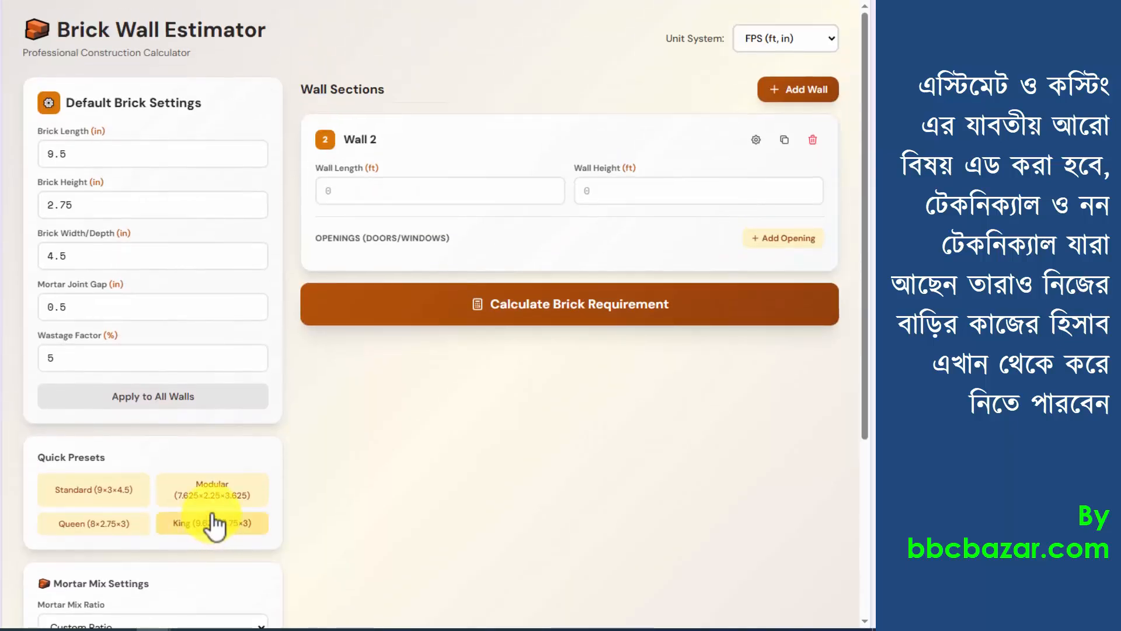
pyautogui.click(352, 190)
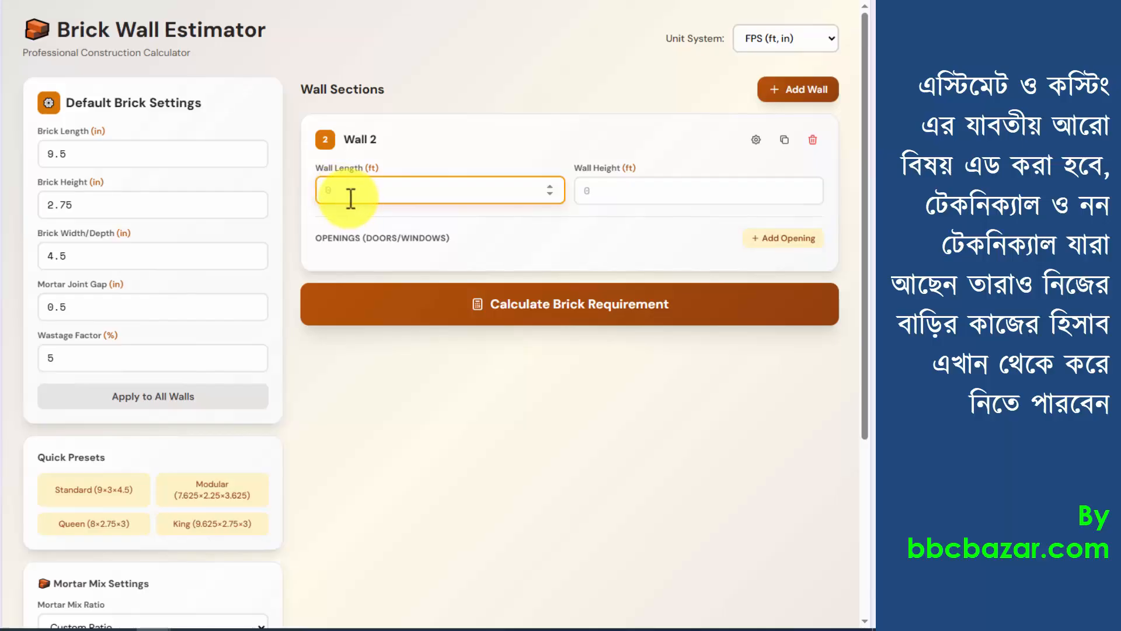
pyautogui.write('10')
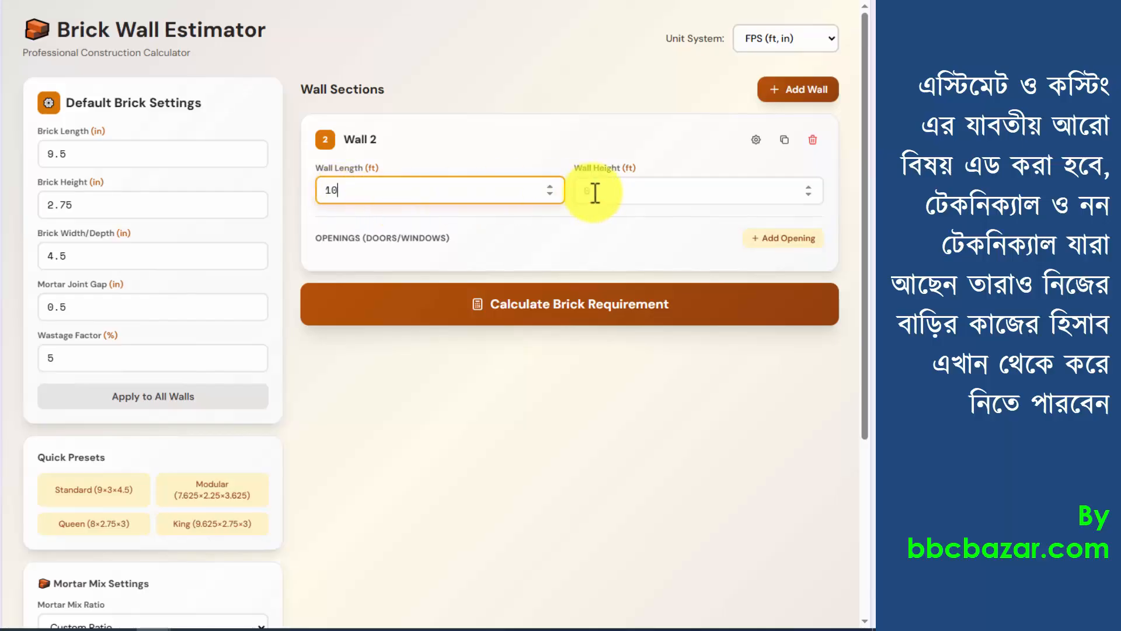
pyautogui.click(593, 192)
pyautogui.write('10')
pyautogui.moveTo(323, 167); pyautogui.dragTo(379, 168)
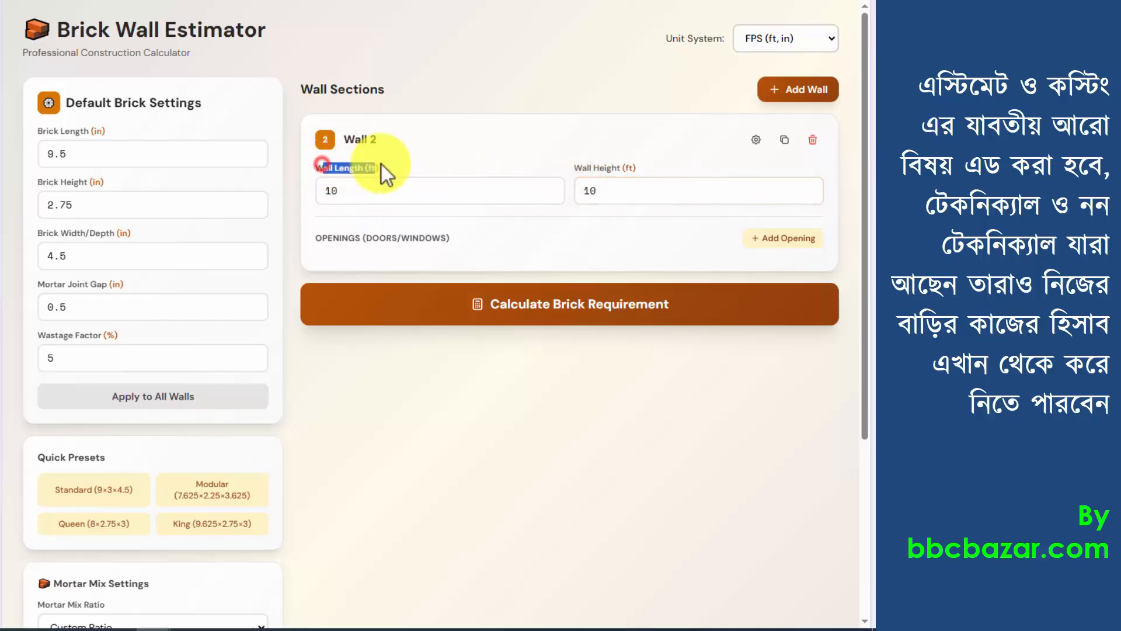
pyautogui.click(767, 40)
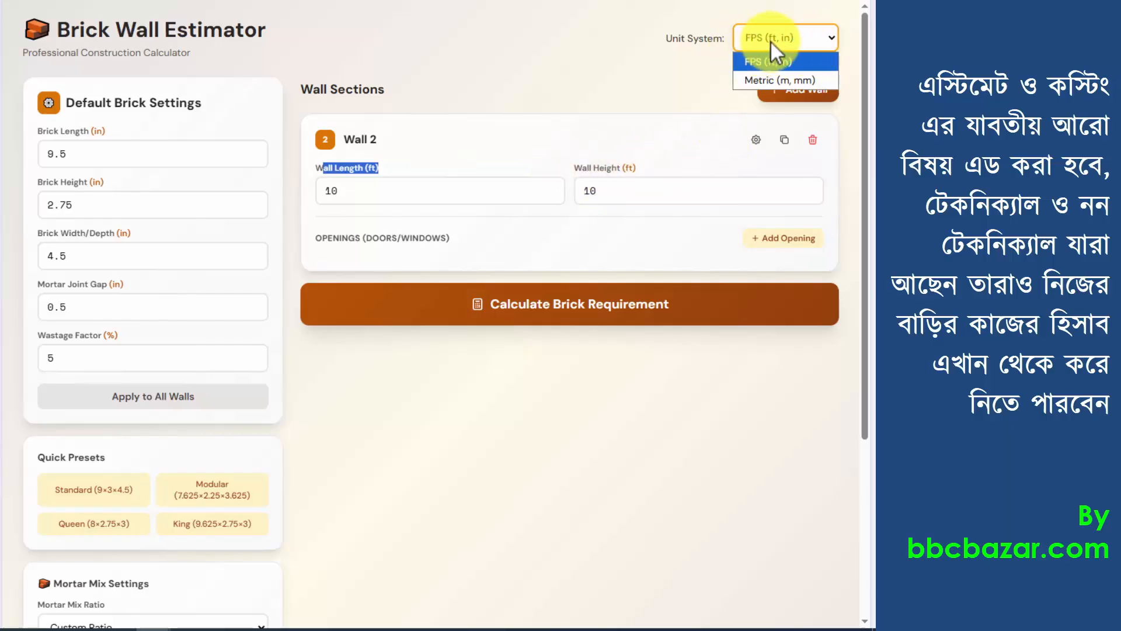
pyautogui.click(782, 42)
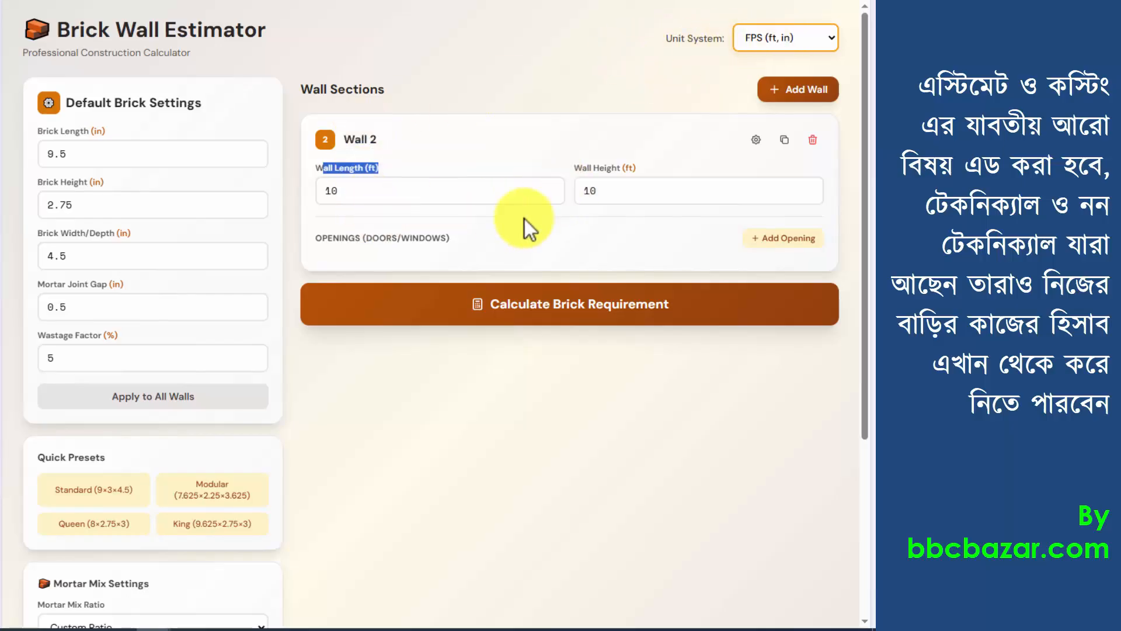
# Calculate the brick requirement for Wall 2 and bring up the estimation results
pyautogui.click(388, 190)
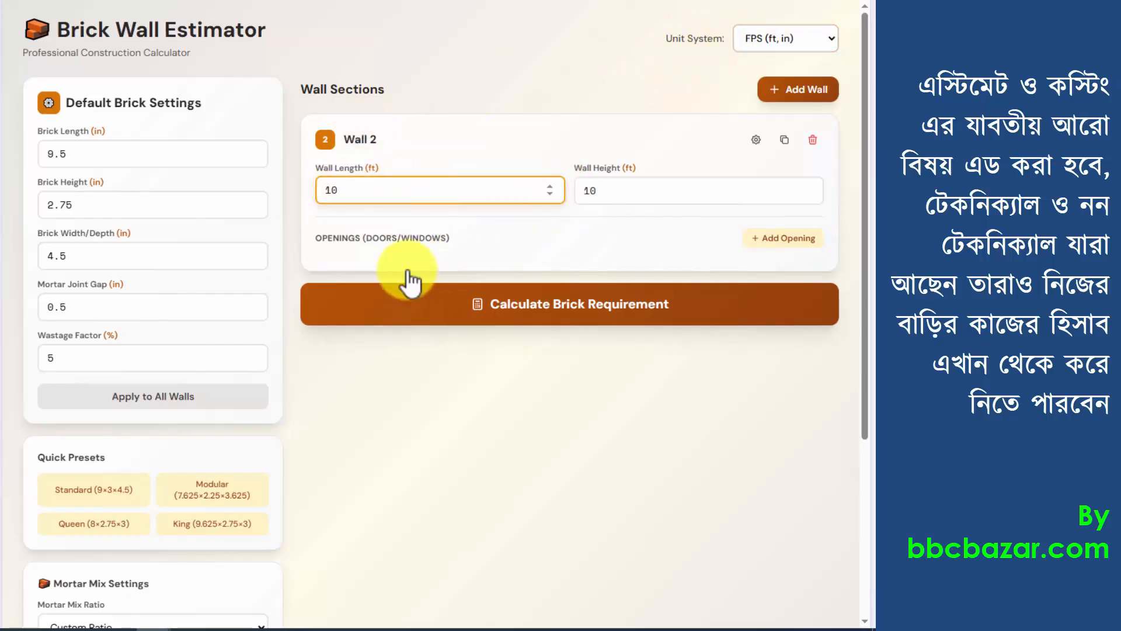
pyautogui.click(630, 187)
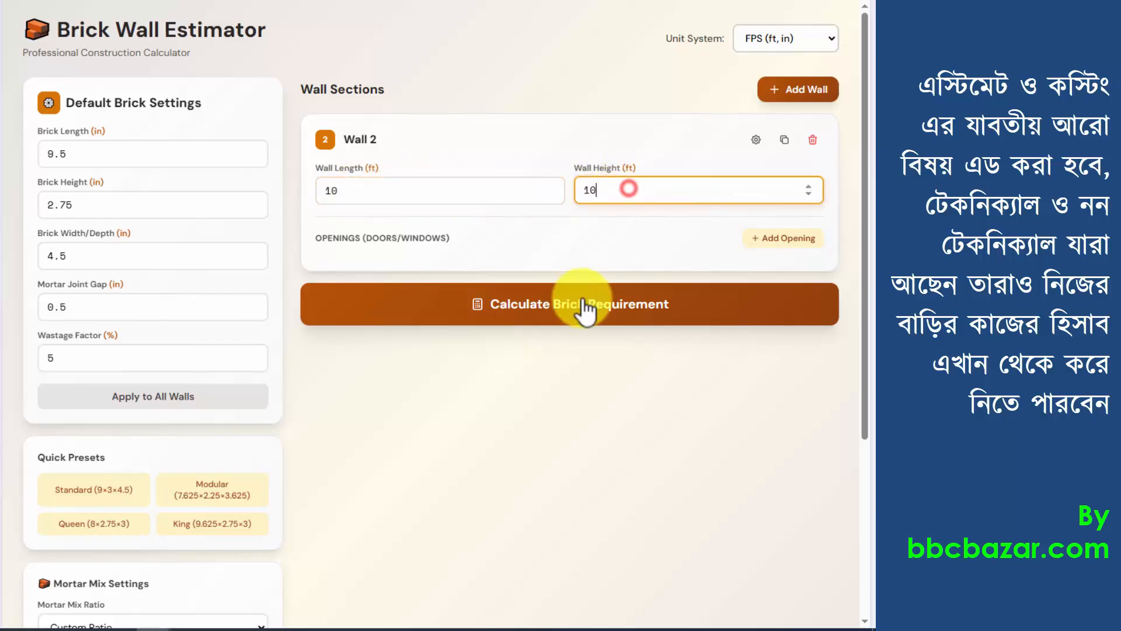
pyautogui.click(600, 315)
pyautogui.scroll(-3, 593, 306)
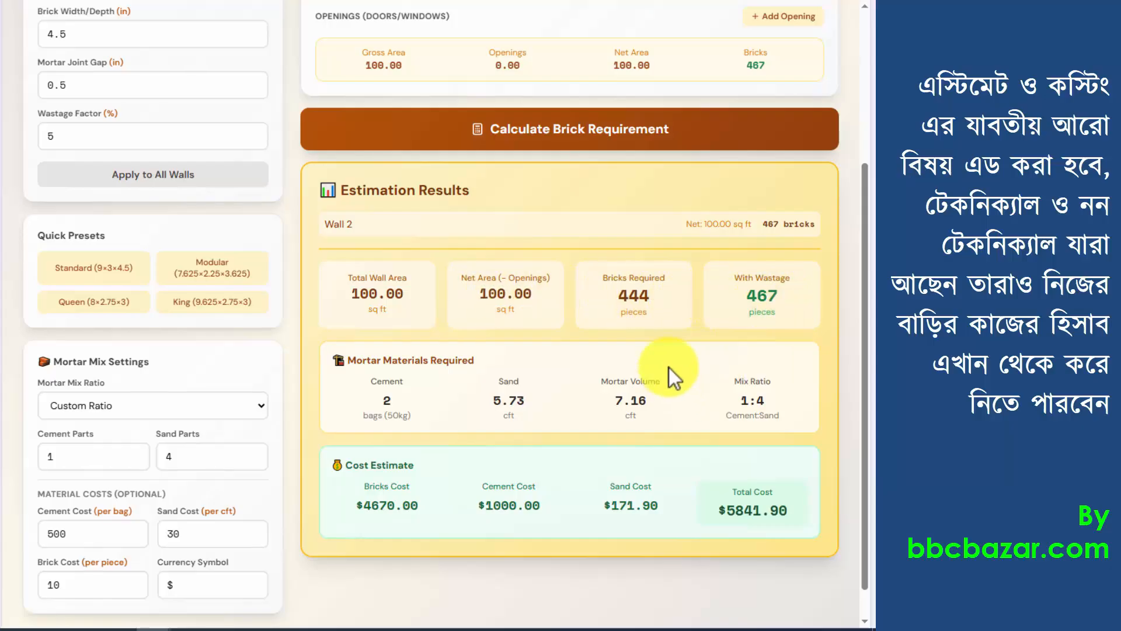
# Examine the brick quantity with wastage and the brick, cement, sand and total costs in the estimate
pyautogui.doubleClick(759, 295)
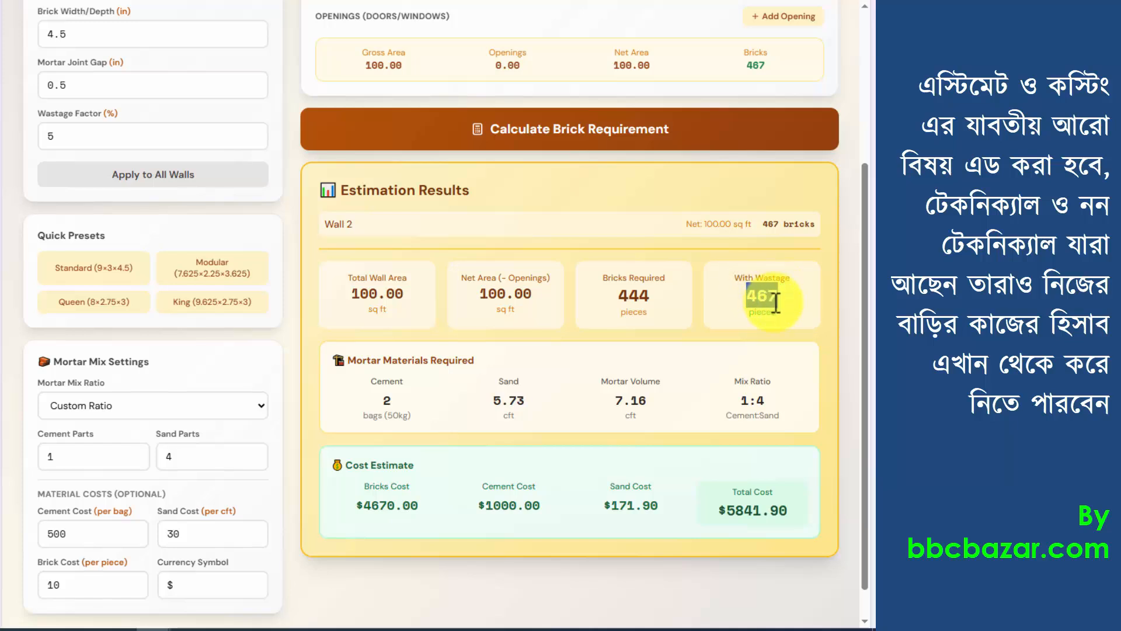
pyautogui.click(759, 296)
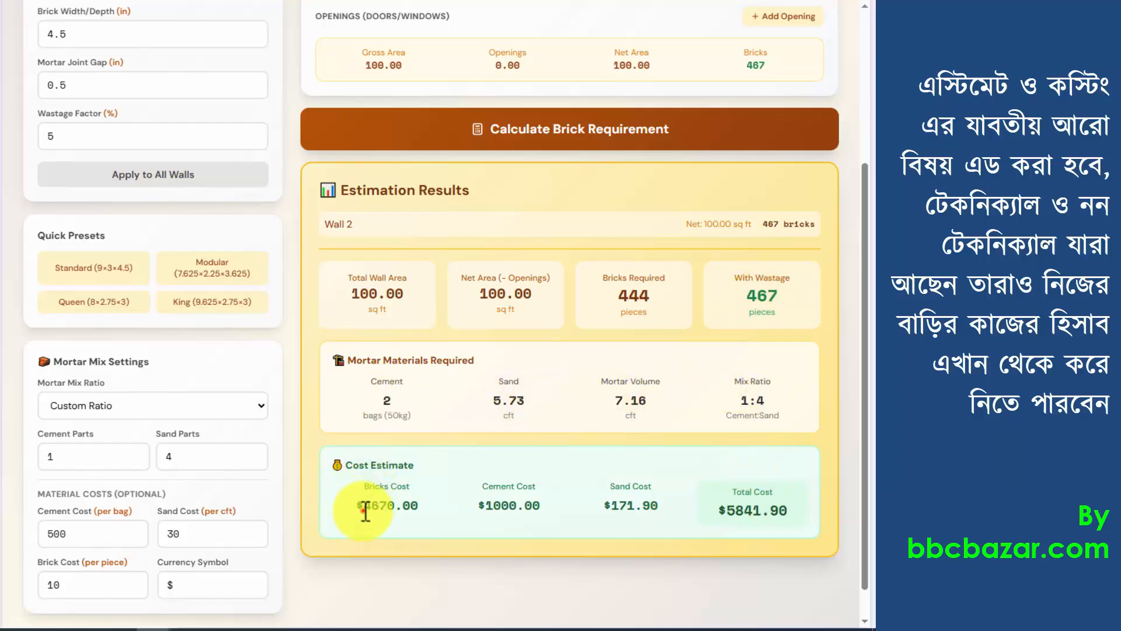
pyautogui.moveTo(362, 507); pyautogui.dragTo(541, 508)
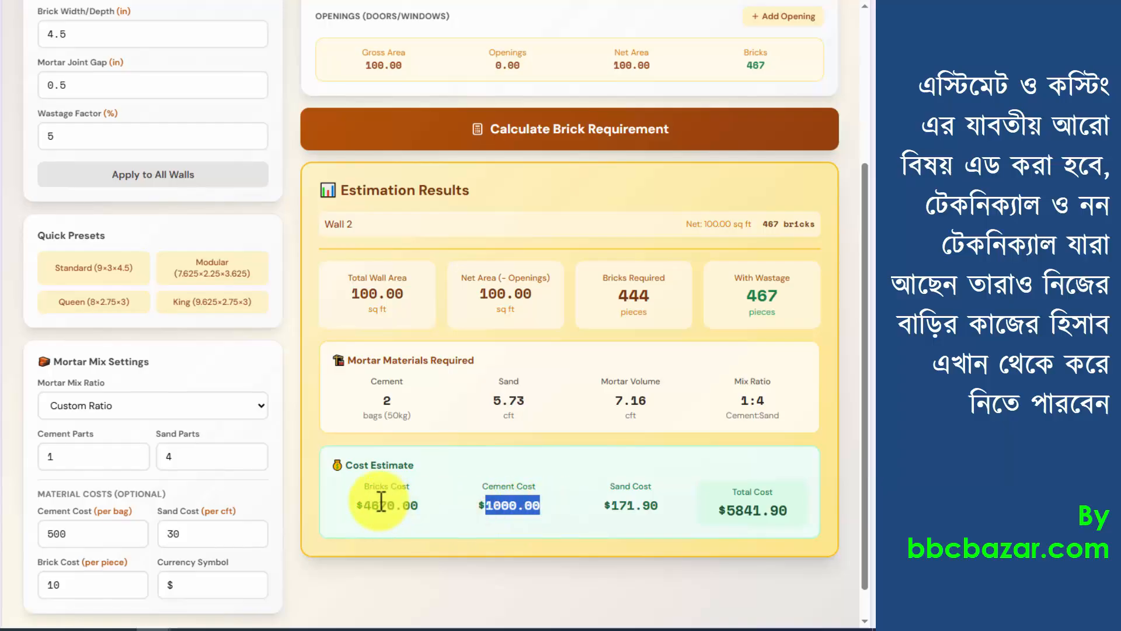
pyautogui.click(370, 506)
pyautogui.doubleClick(385, 506)
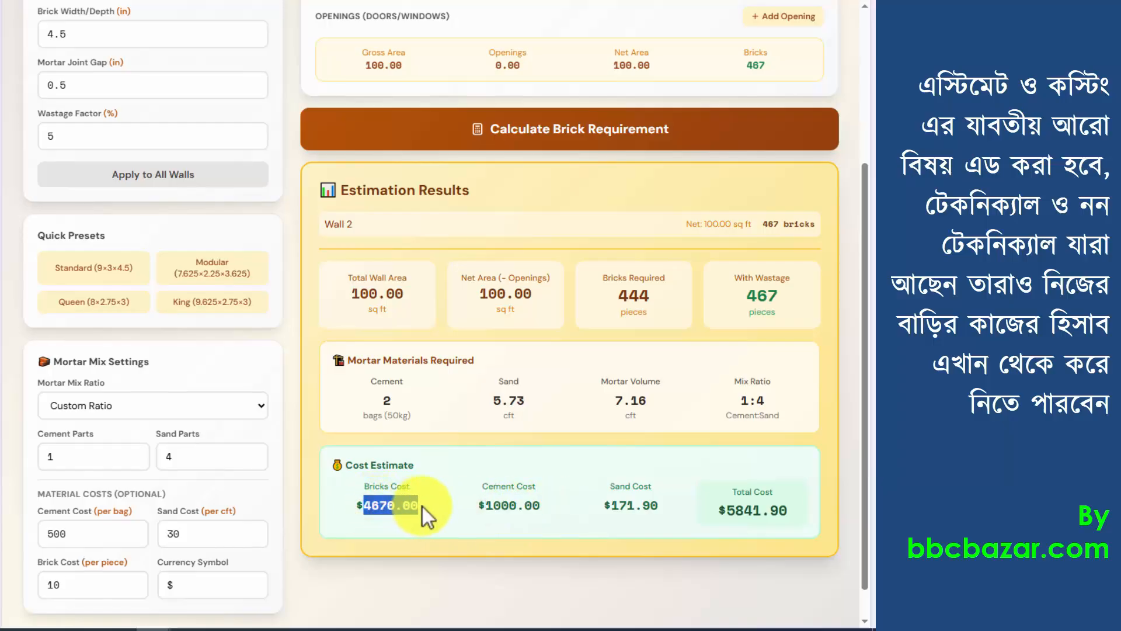
pyautogui.moveTo(470, 506); pyautogui.dragTo(534, 505)
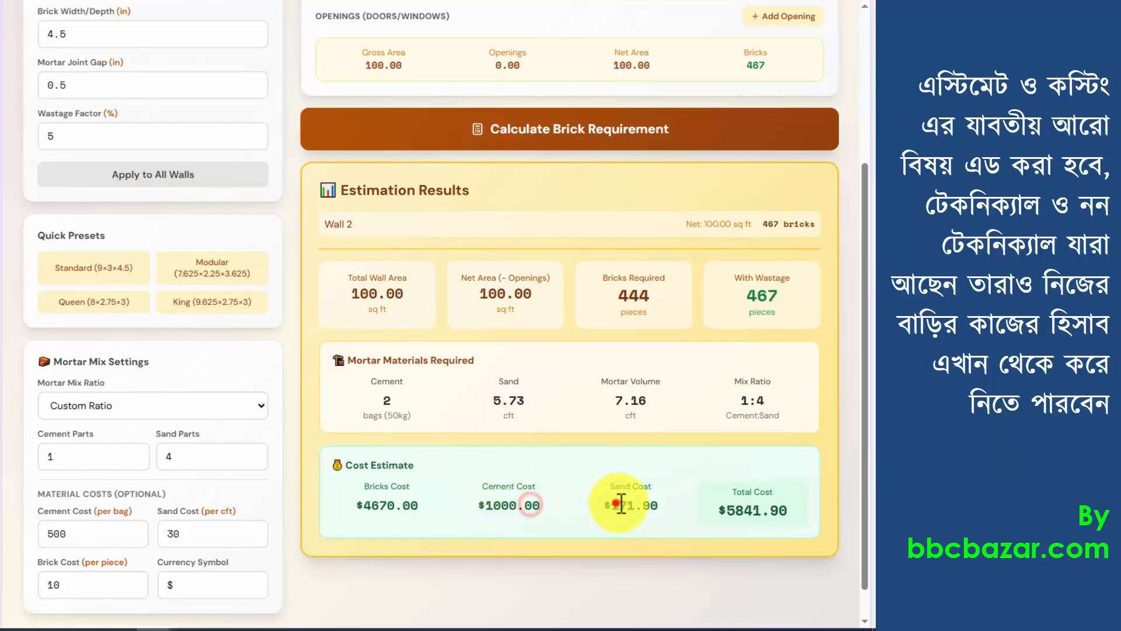
pyautogui.moveTo(613, 505); pyautogui.dragTo(765, 508)
# Add another wall section, Wall 3, with a length of 10 ft and a height of 10 ft
pyautogui.scroll(4, 586, 455)
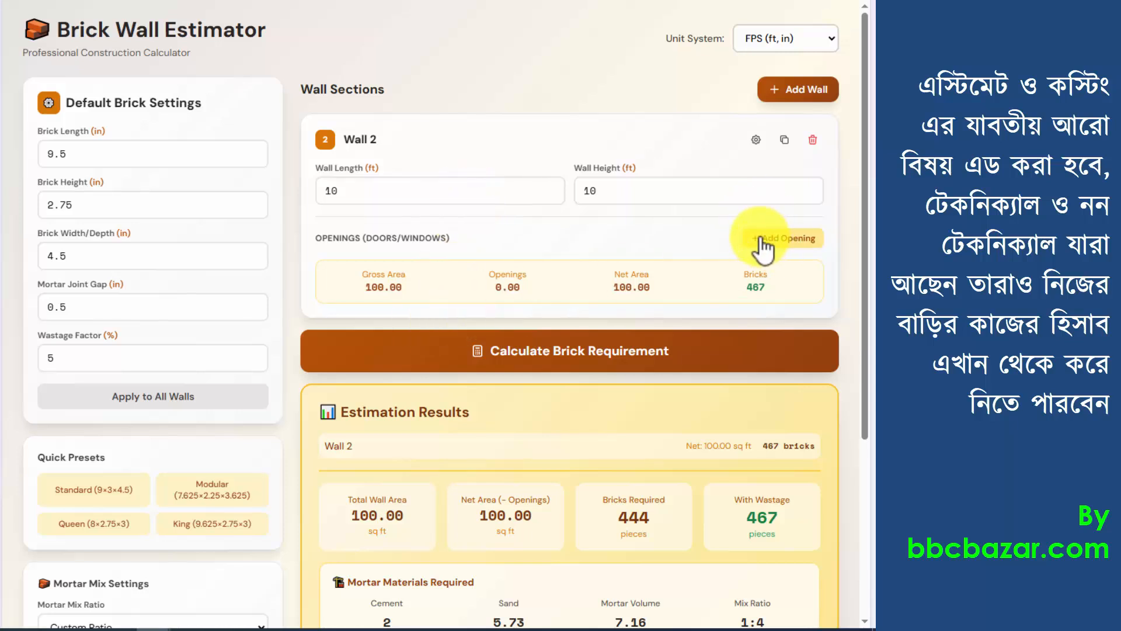
pyautogui.click(789, 91)
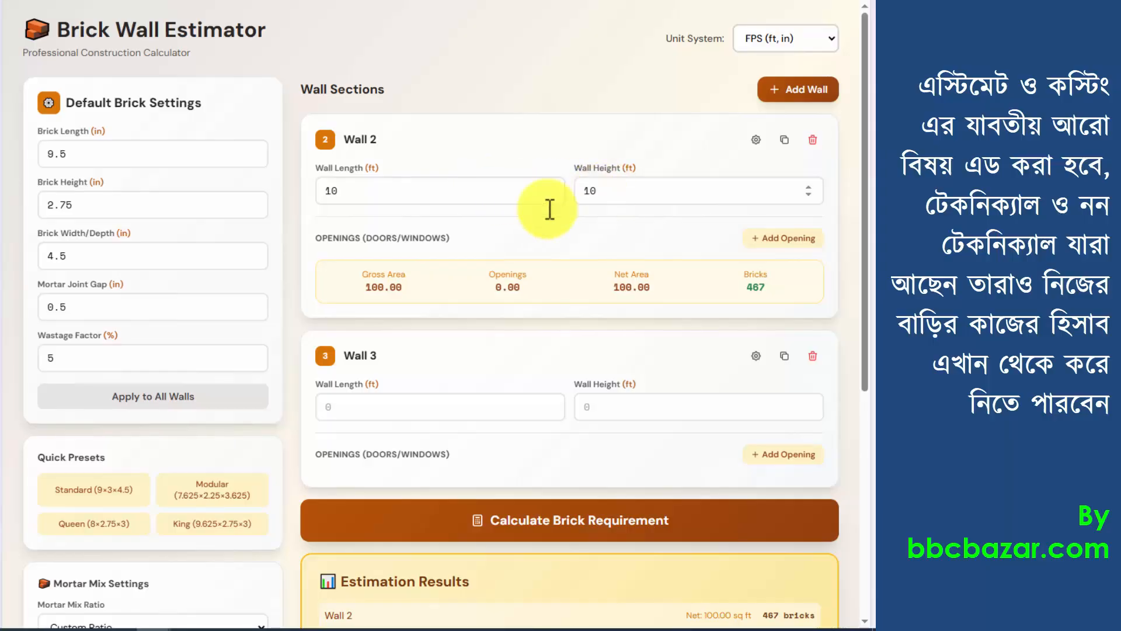
pyautogui.scroll(-1, 379, 370)
pyautogui.click(364, 336)
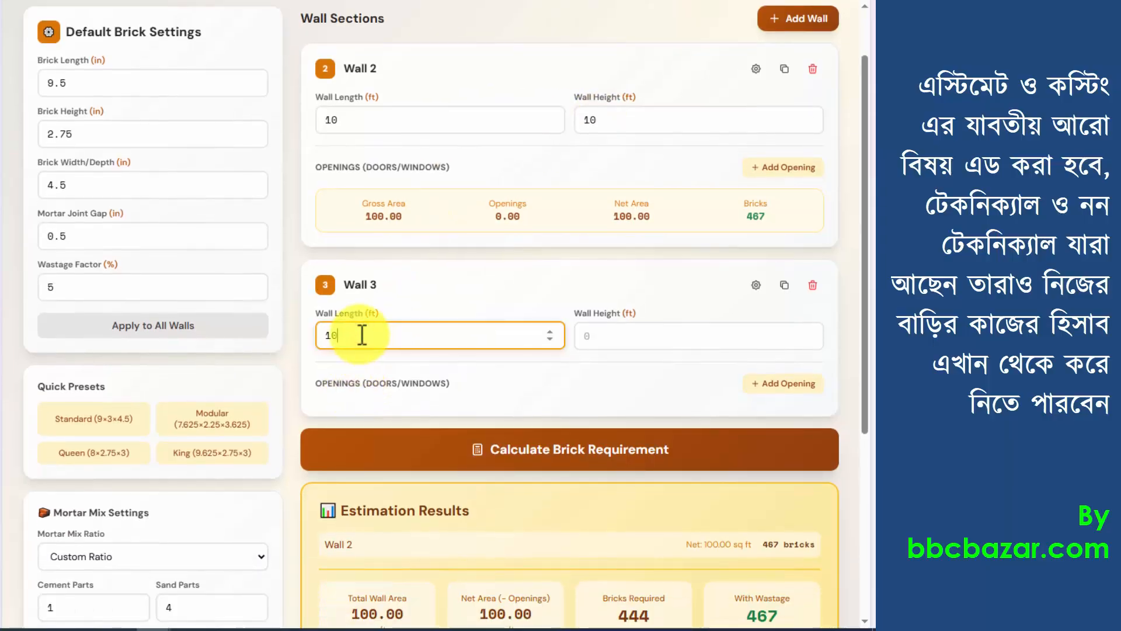
pyautogui.write('10')
pyautogui.click(635, 336)
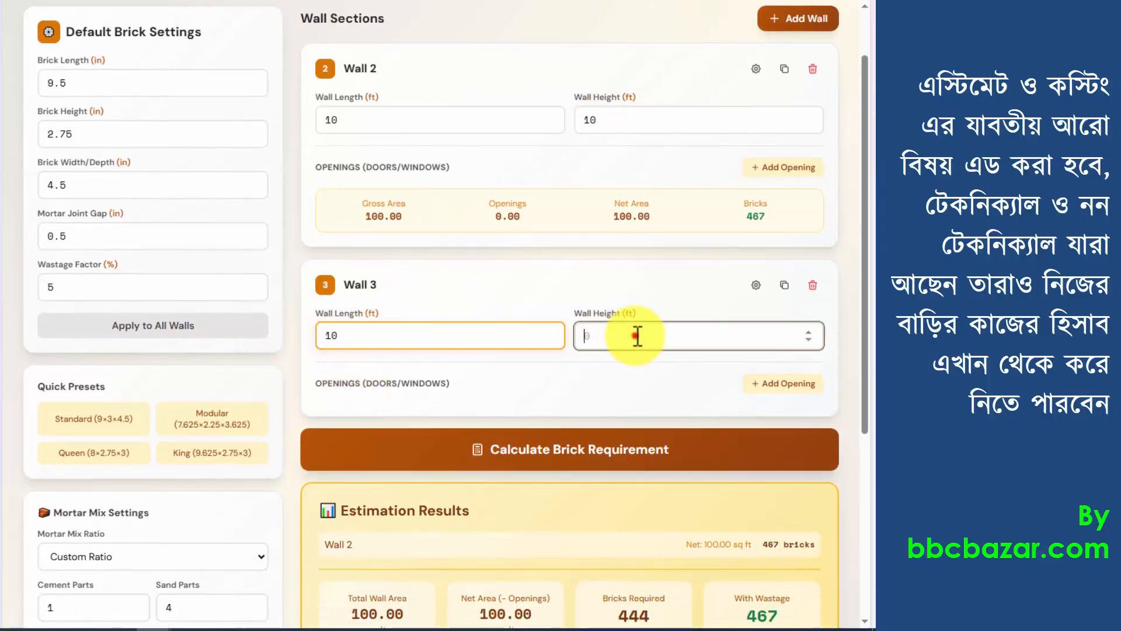
pyautogui.write('10')
# Add a door opening 3 ft wide and 7 ft high to Wall 3 and recalculate the brick requirement
pyautogui.click(764, 383)
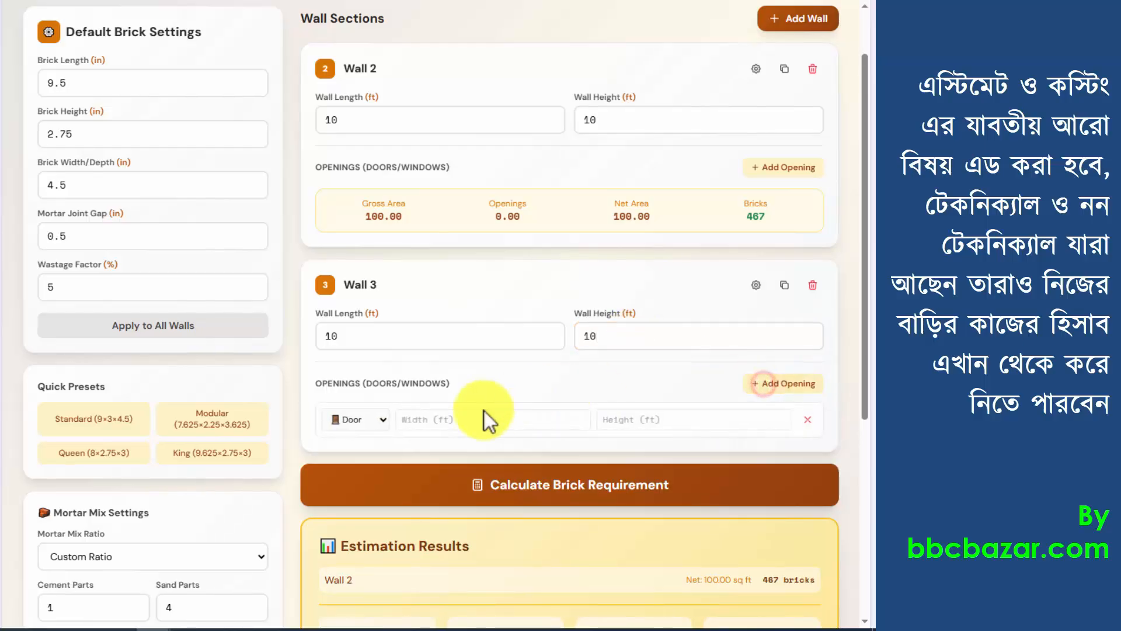
pyautogui.click(366, 420)
pyautogui.click(438, 419)
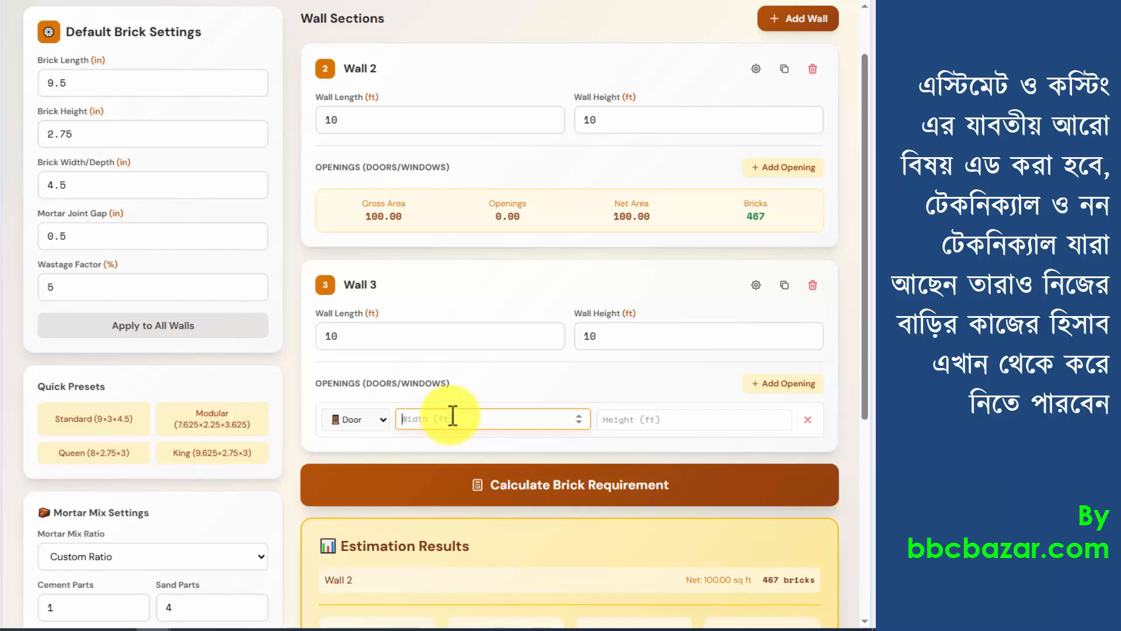
pyautogui.write('3')
pyautogui.click(631, 416)
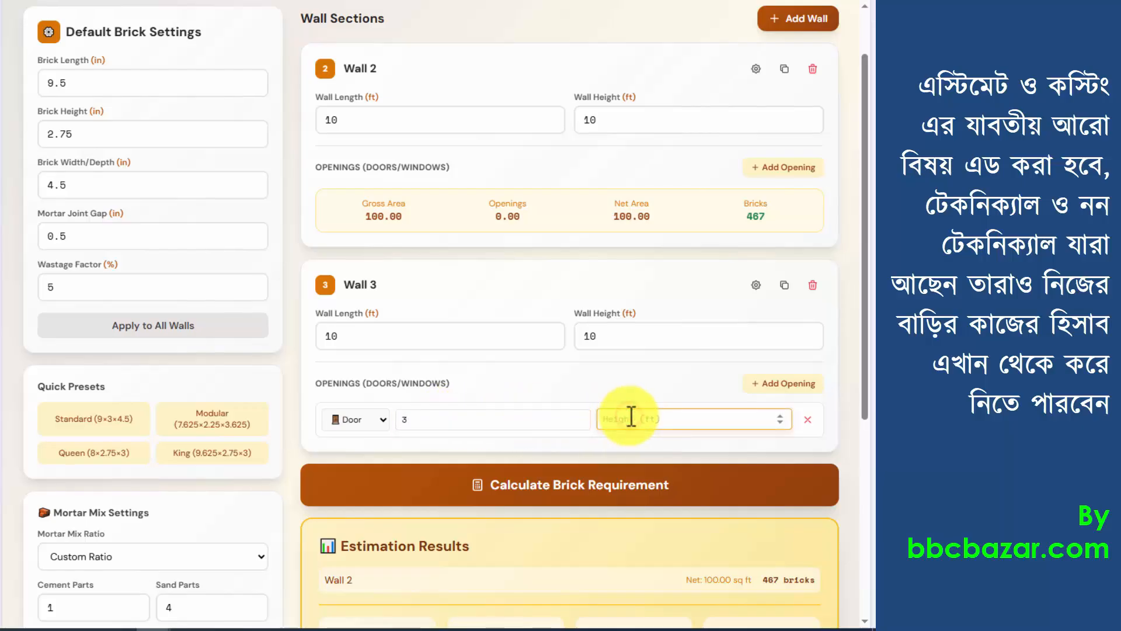
pyautogui.write('7')
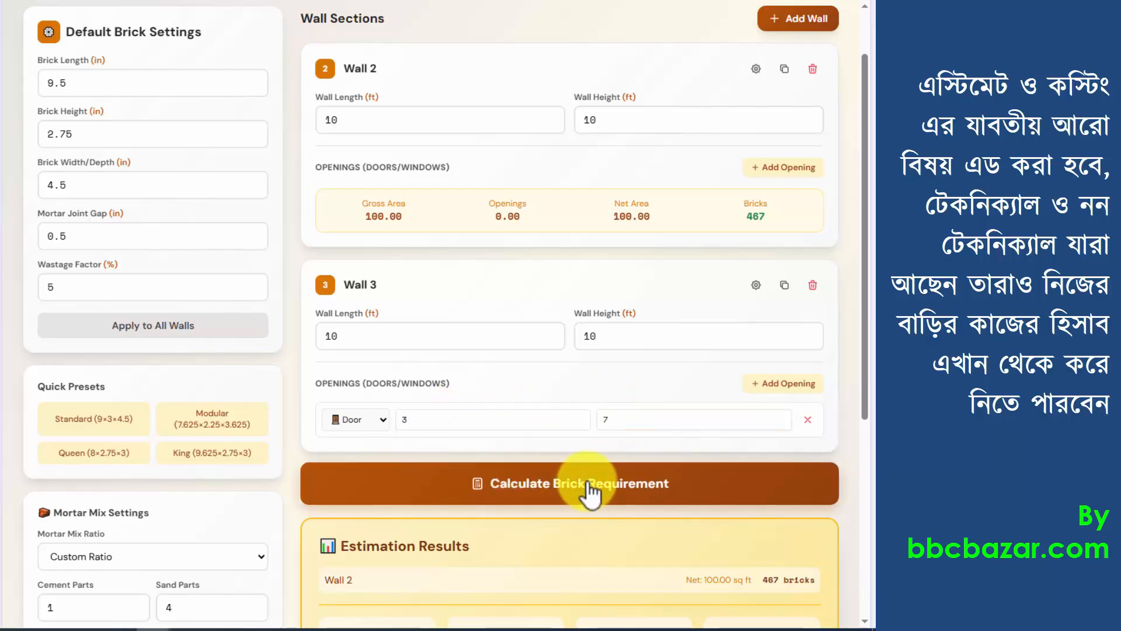
pyautogui.click(547, 484)
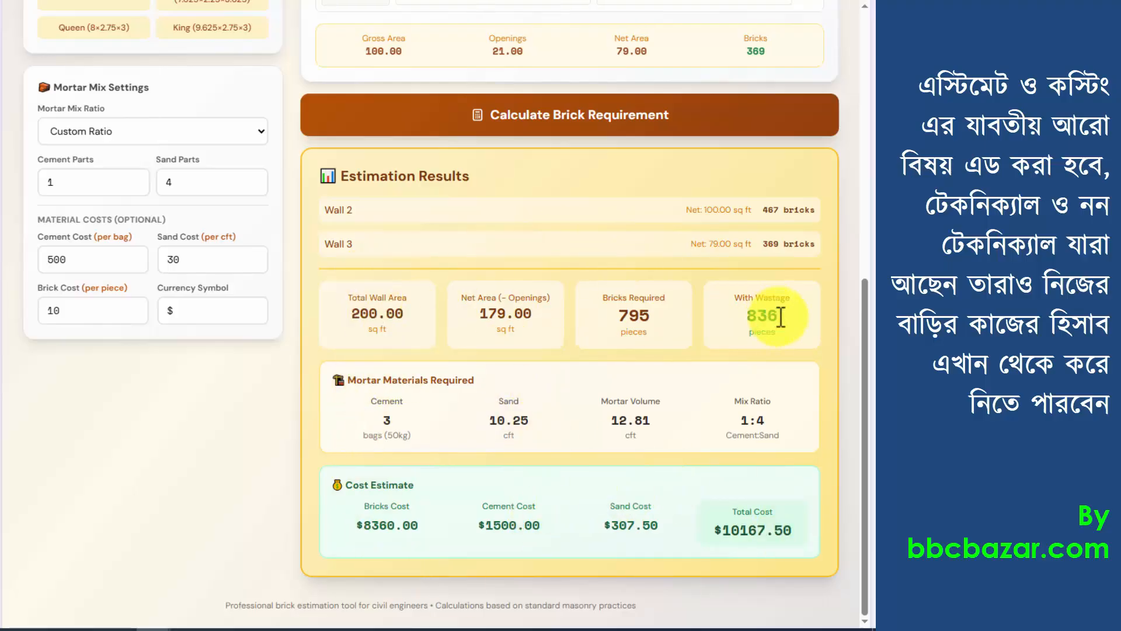
# Add a window opening 3 ft wide and 3 ft high to Wall 3 and update the brick calculation
pyautogui.scroll(1, 780, 320)
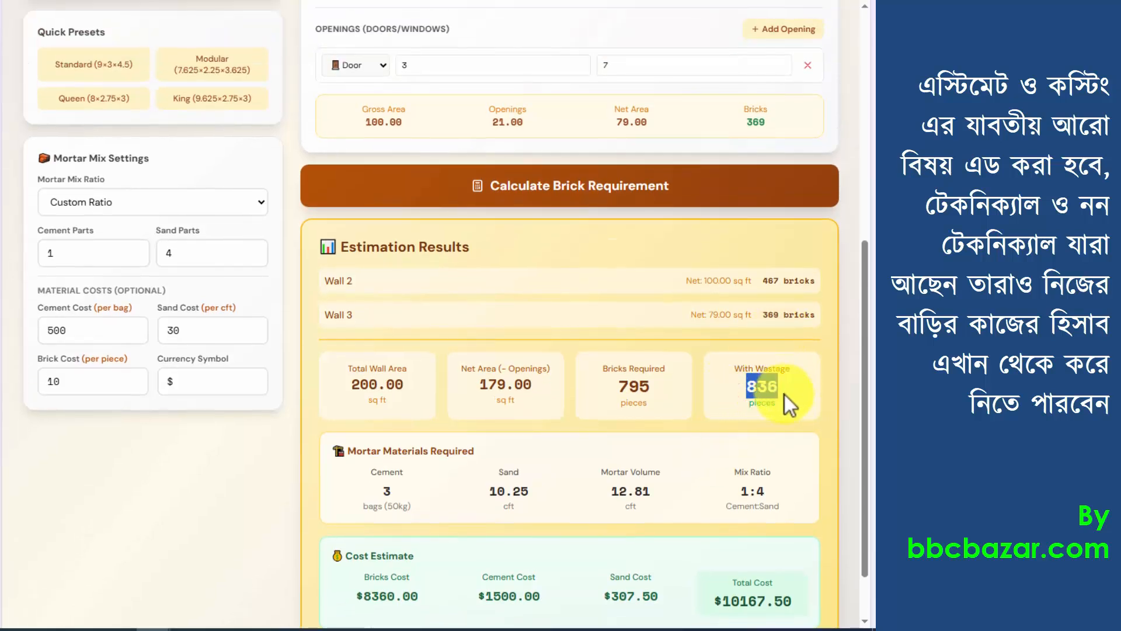
pyautogui.scroll(3, 780, 396)
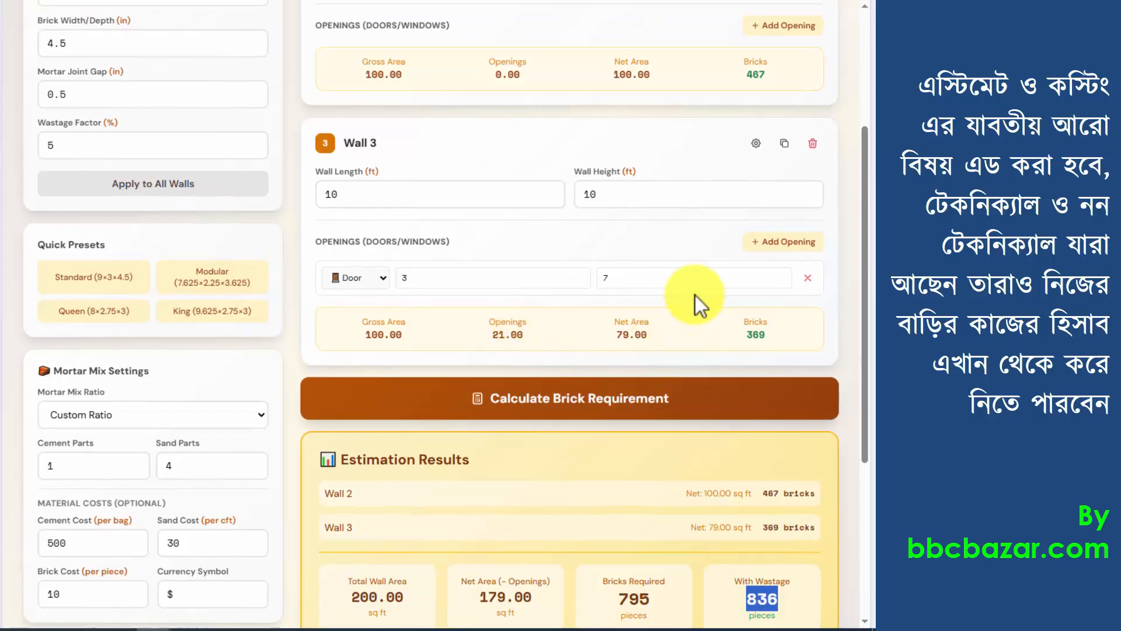
pyautogui.click(771, 246)
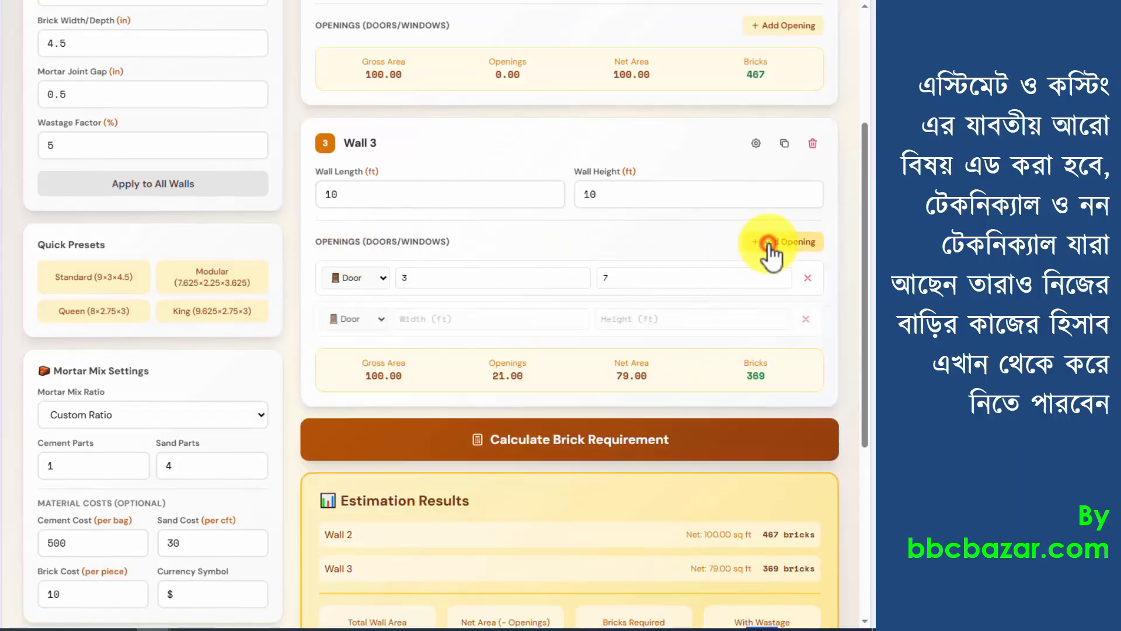
pyautogui.click(362, 319)
pyautogui.click(350, 357)
pyautogui.click(450, 318)
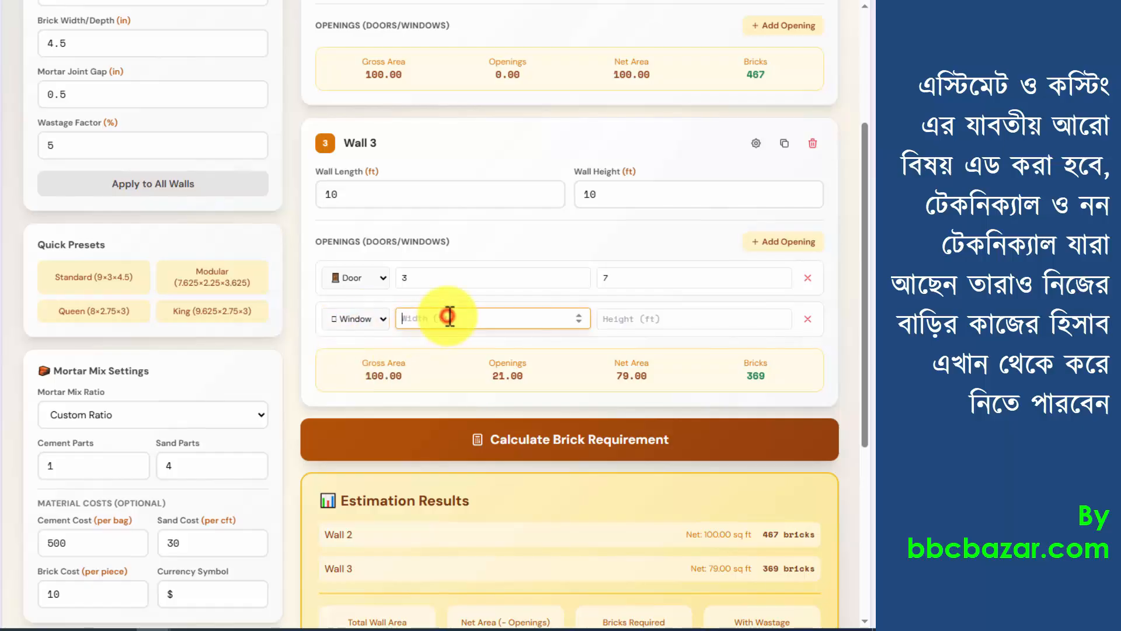
pyautogui.write('3')
pyautogui.click(642, 316)
pyautogui.write('3')
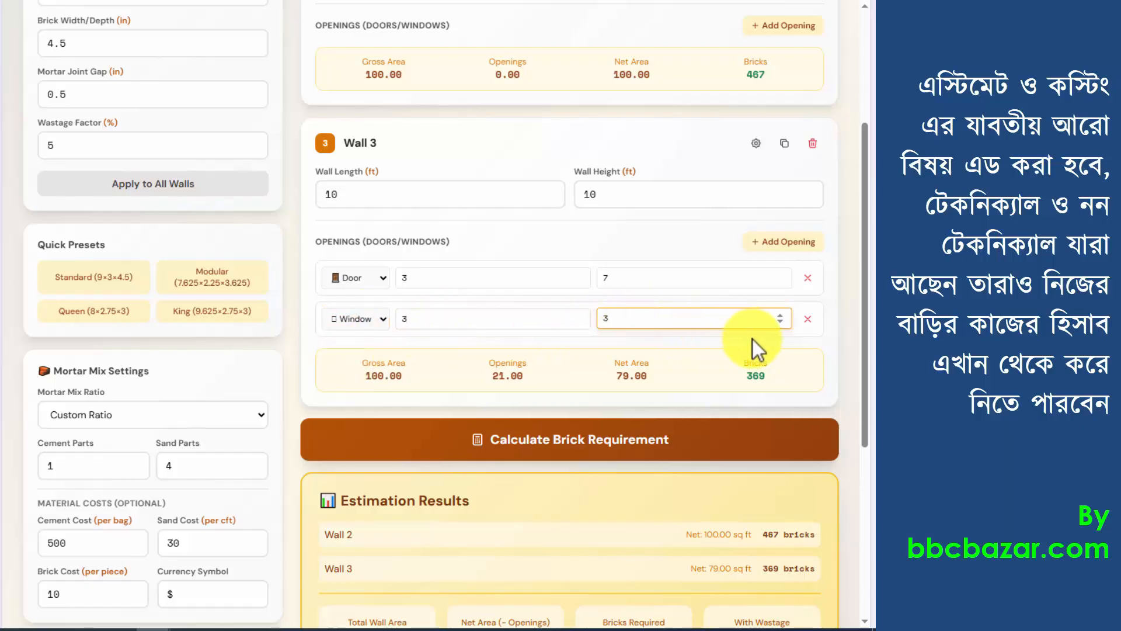
pyautogui.click(610, 439)
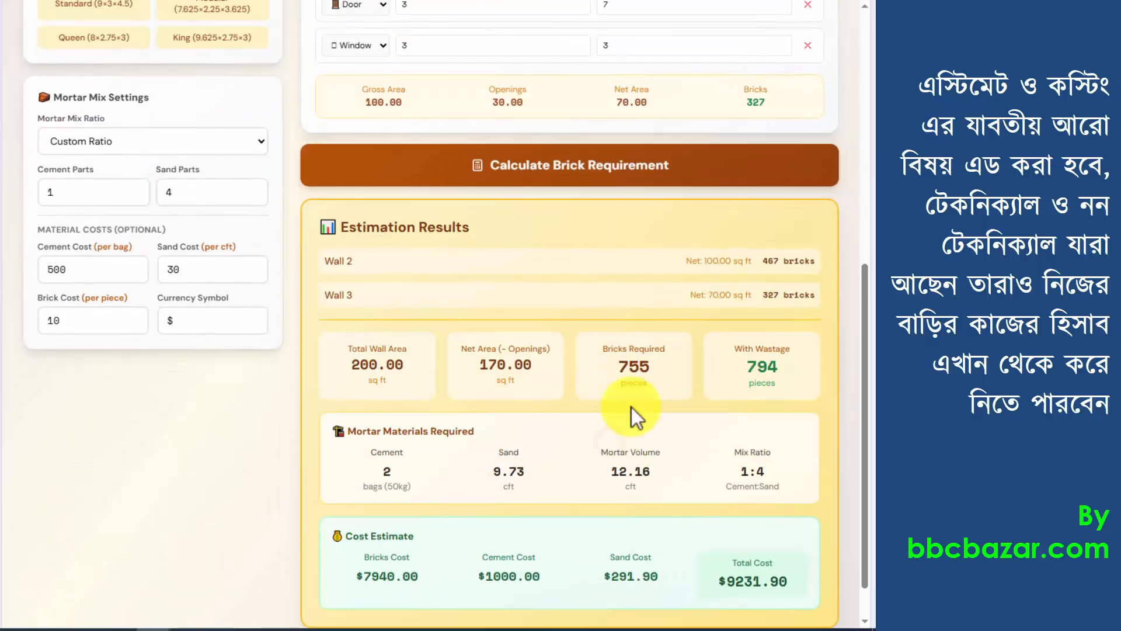
# Examine the updated brick quantity with wastage and compare the estimation results with the wall and opening entries
pyautogui.doubleClick(750, 369)
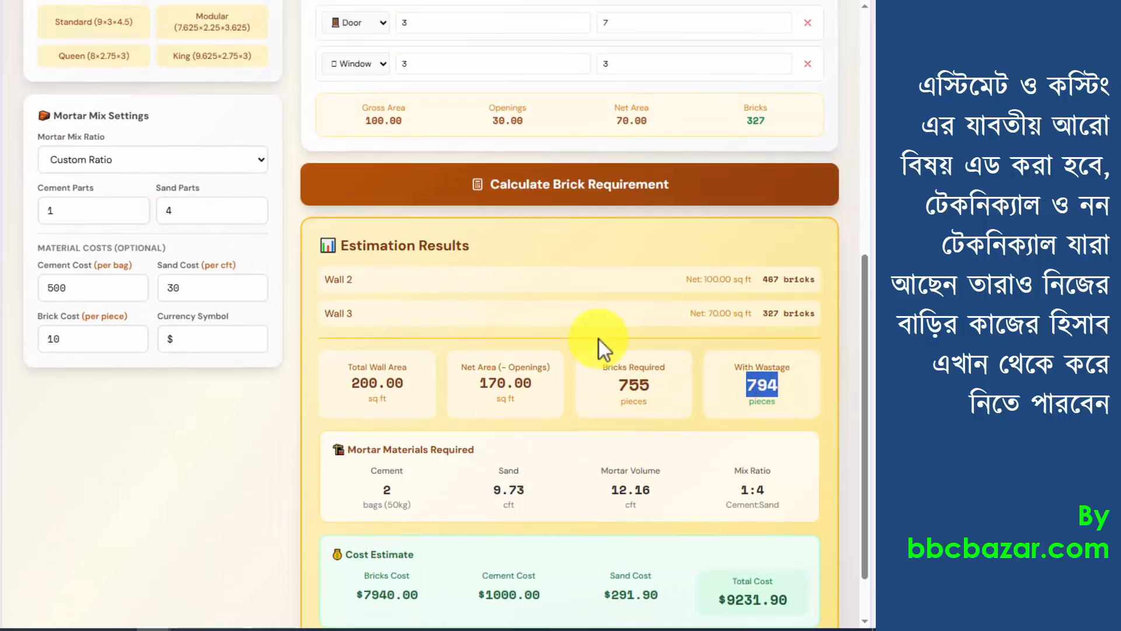
pyautogui.scroll(2, 601, 345)
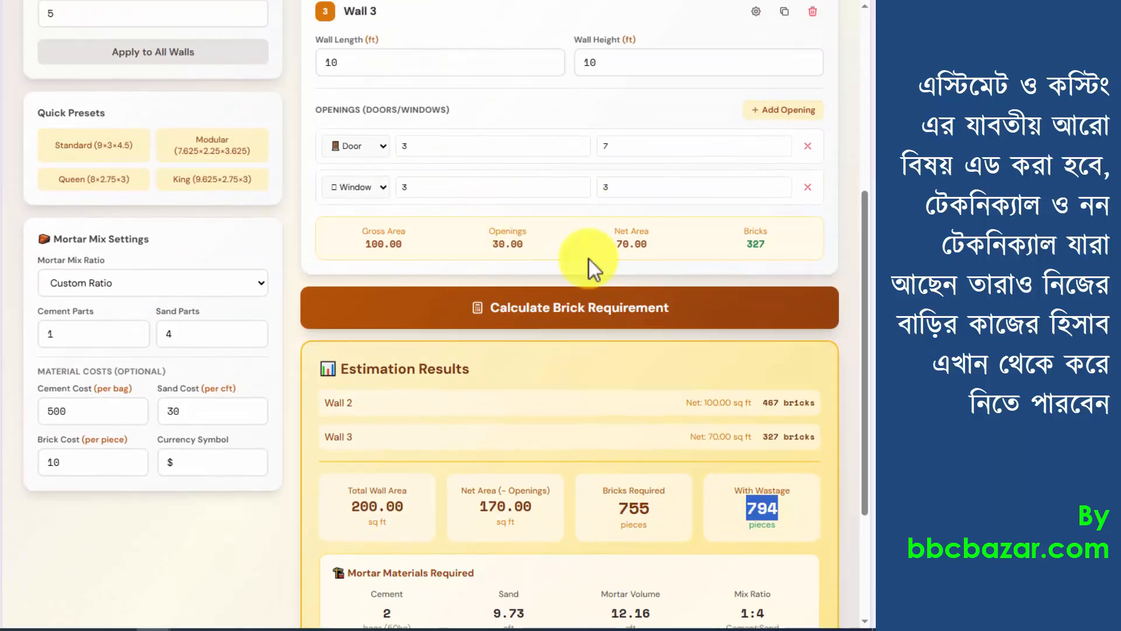
pyautogui.scroll(-1, 725, 458)
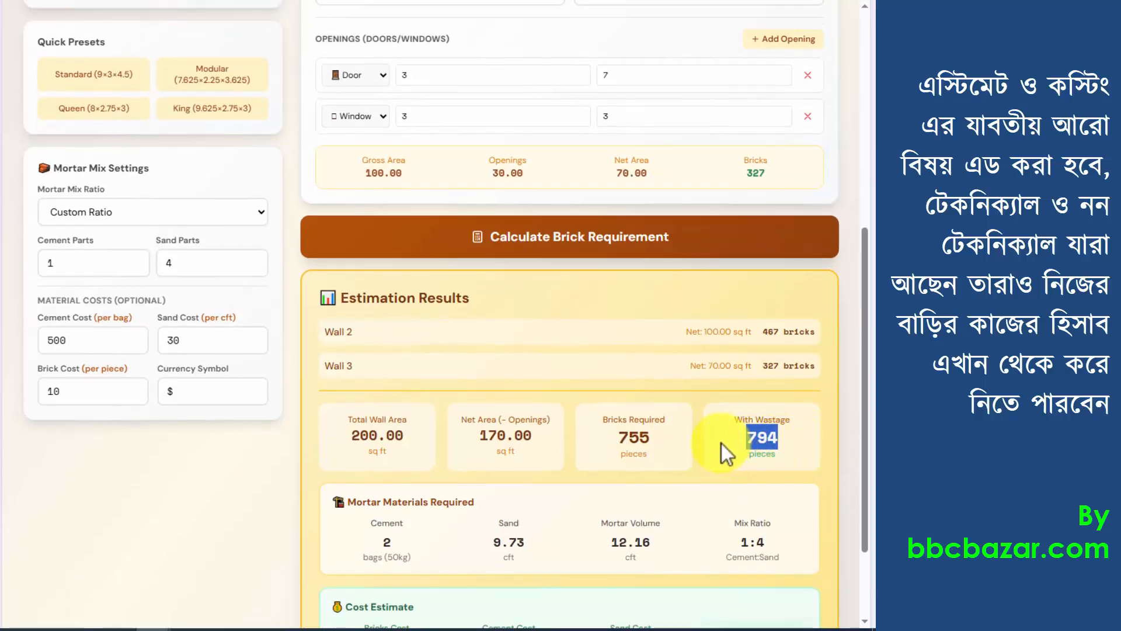
pyautogui.scroll(-2, 721, 443)
pyautogui.scroll(3, 702, 458)
pyautogui.scroll(5, 543, 412)
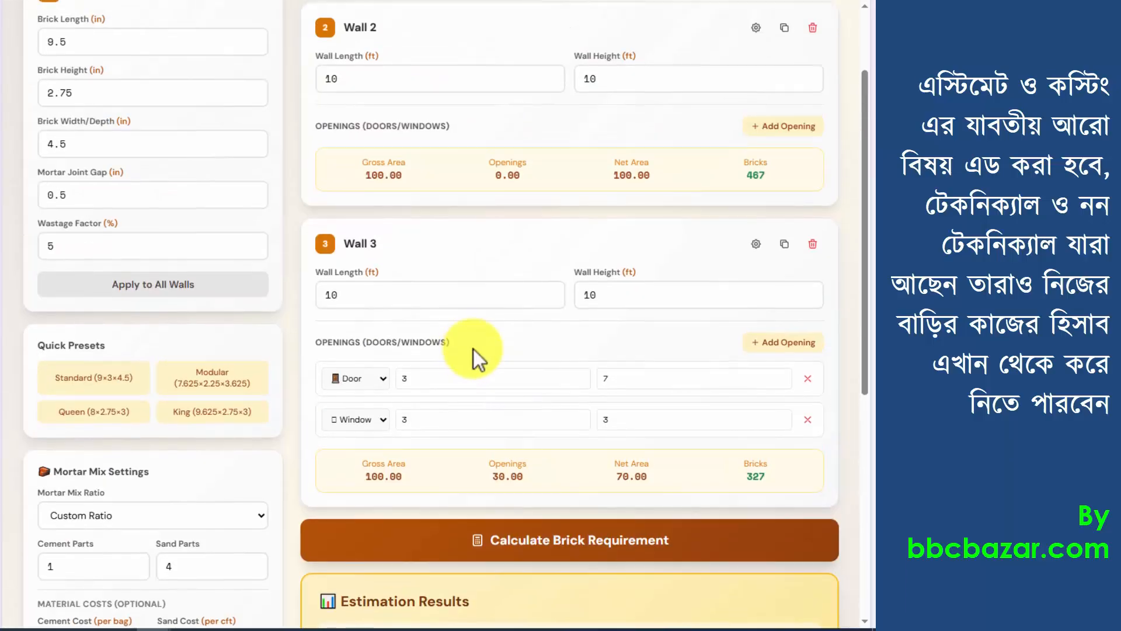